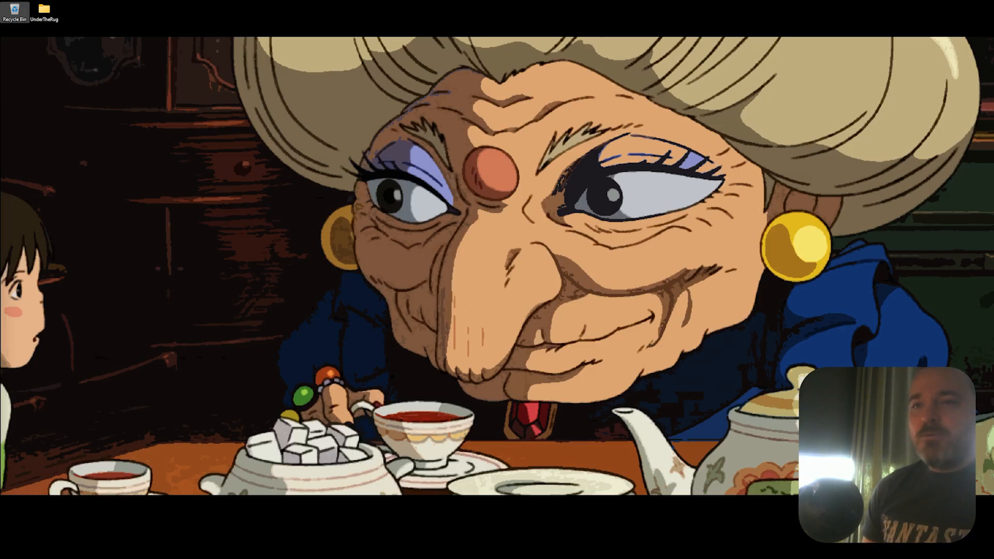
- Switch to the YoSprite browser window, reposition it on the desktop and widen it
key("alt+Tab")
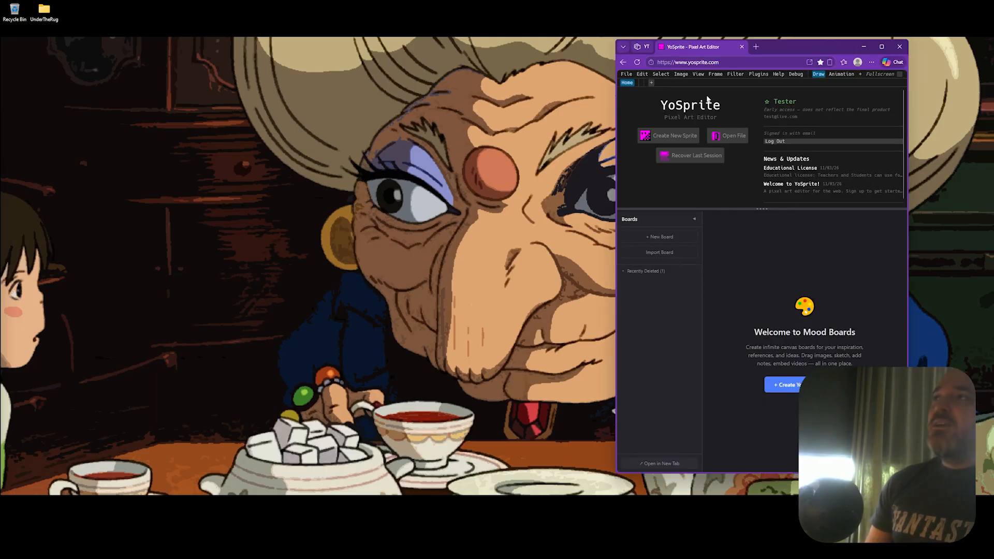
left_click_drag(712, 47, 403, 58)
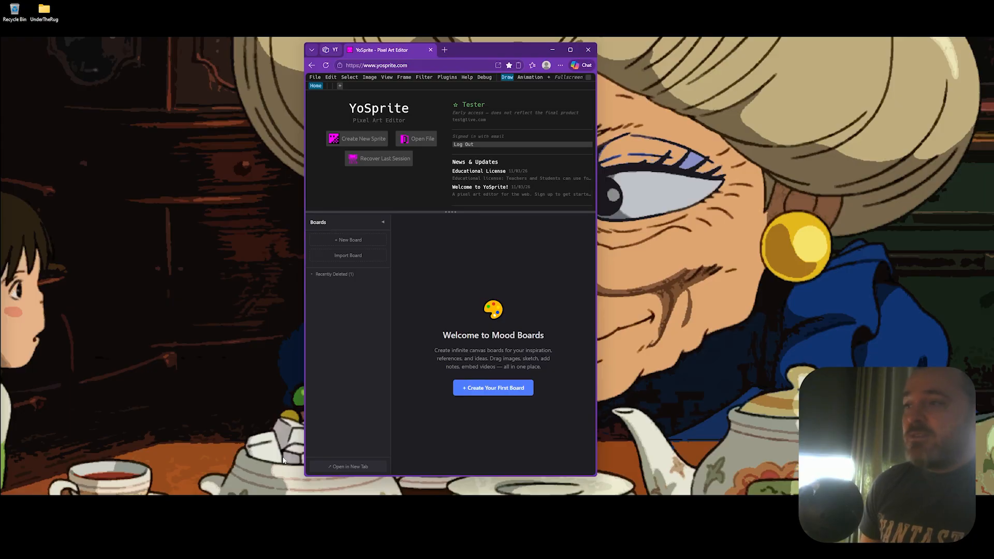
left_click_drag(305, 472, 117, 469)
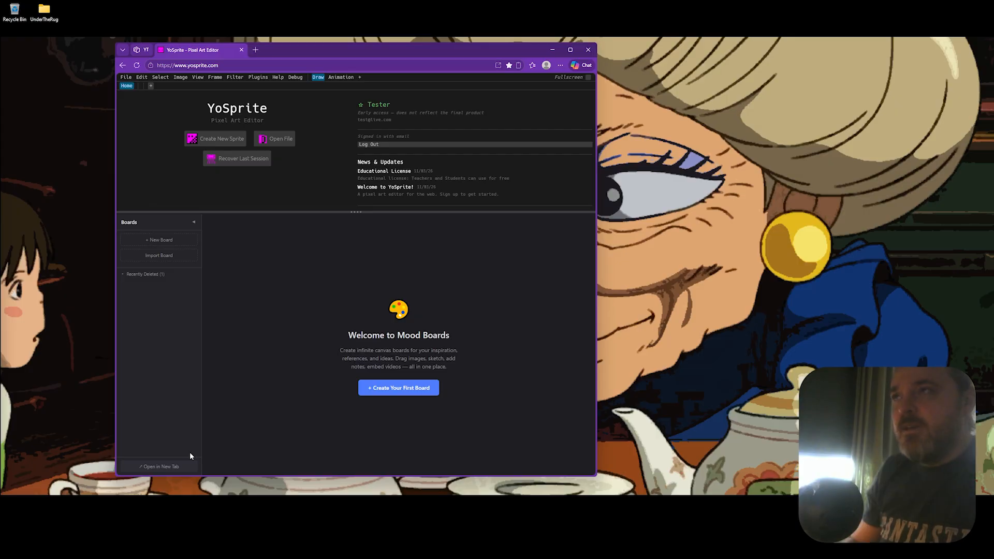
- Create a new RGBA sprite 2560 wide by 1440 high with a transparent background
left_click(234, 139)
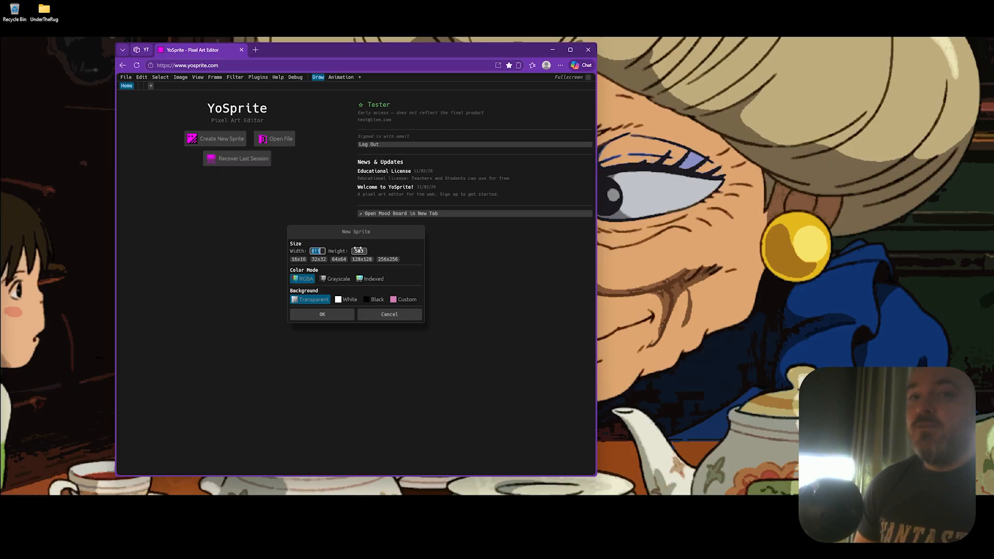
left_click(320, 251)
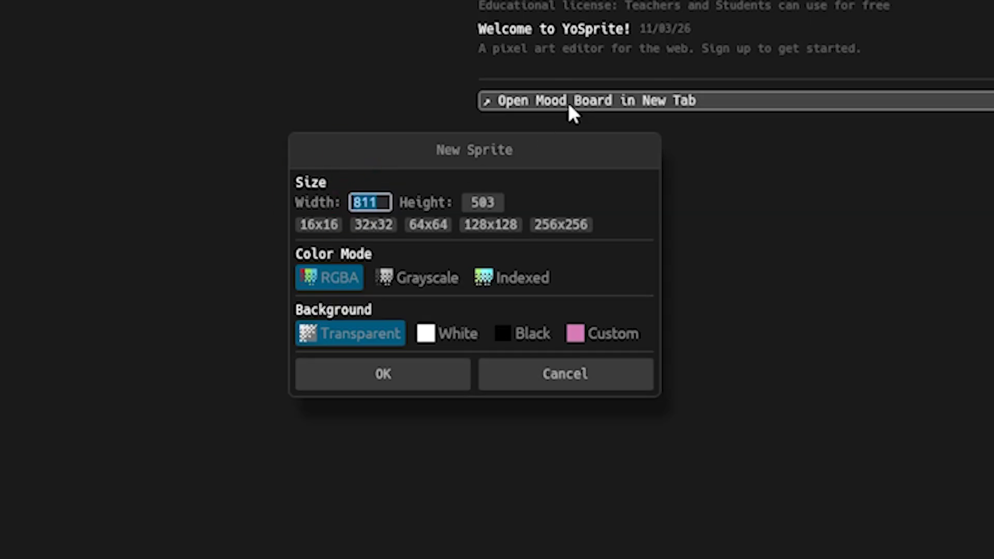
type("2560")
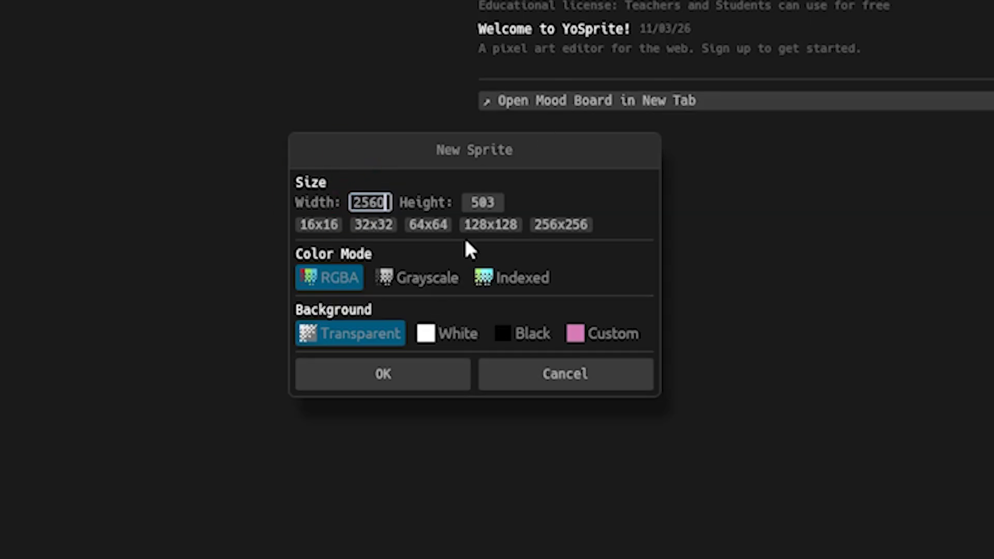
left_click(482, 202)
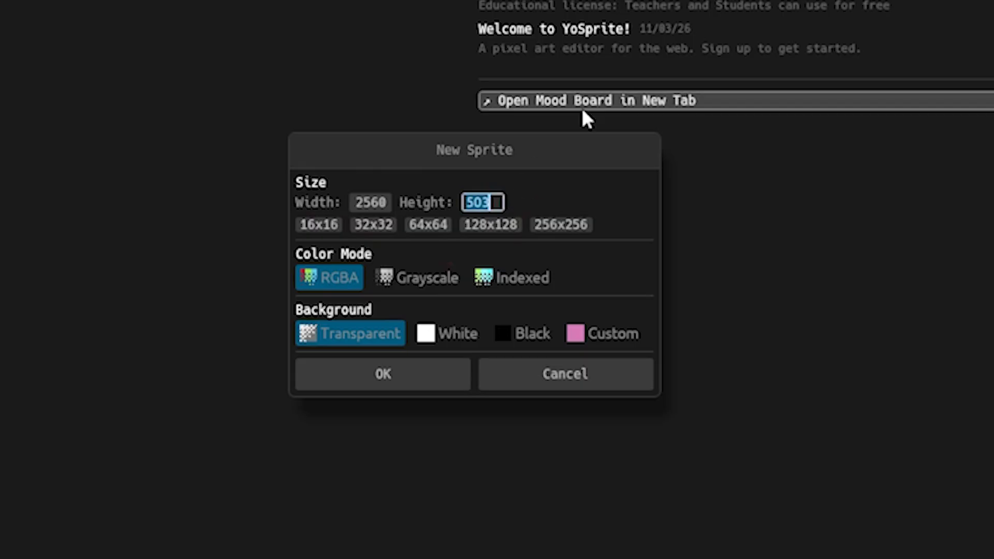
type("1440")
left_click(443, 386)
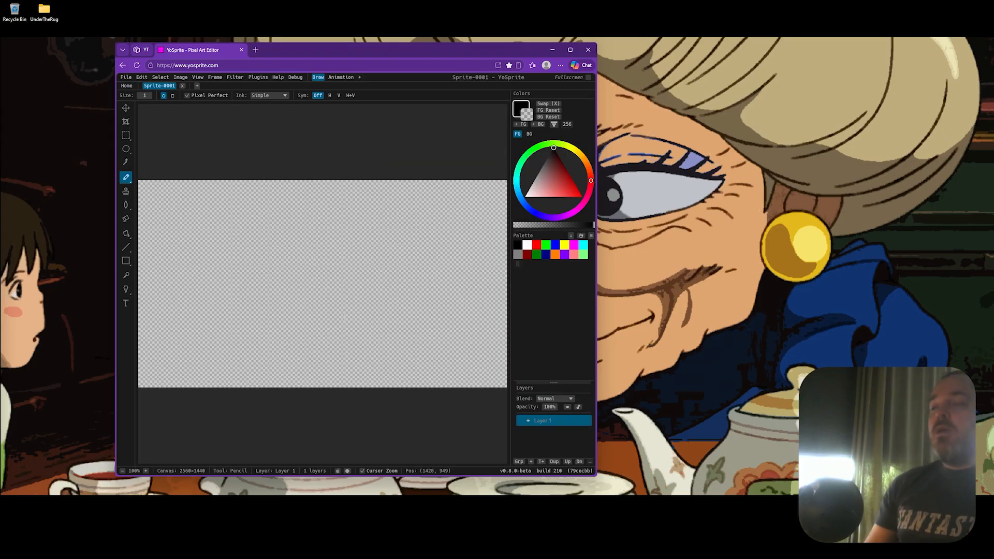
- Maximize the browser window and search the web for "studio ghibly" images in a new tab
left_click(570, 50)
left_click(138, 8)
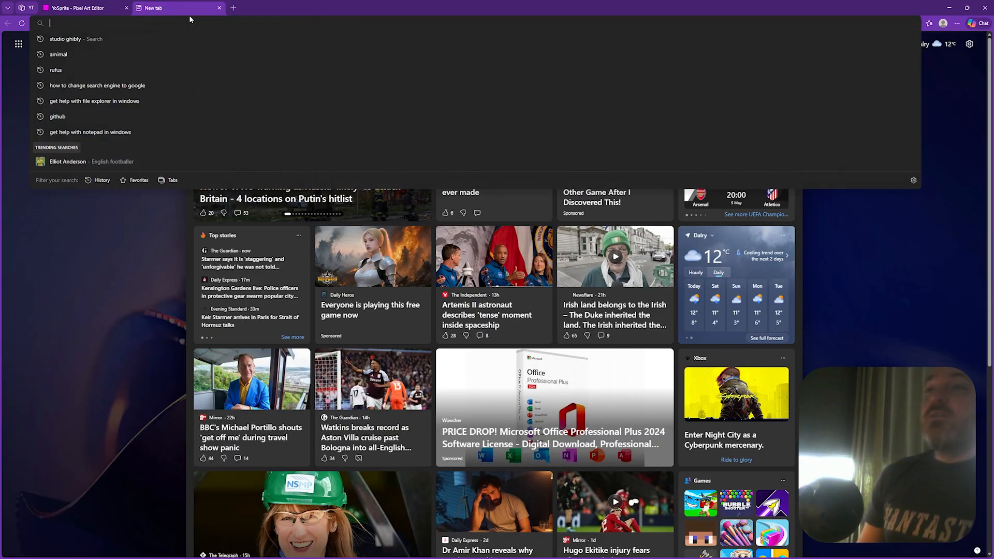
left_click(90, 39)
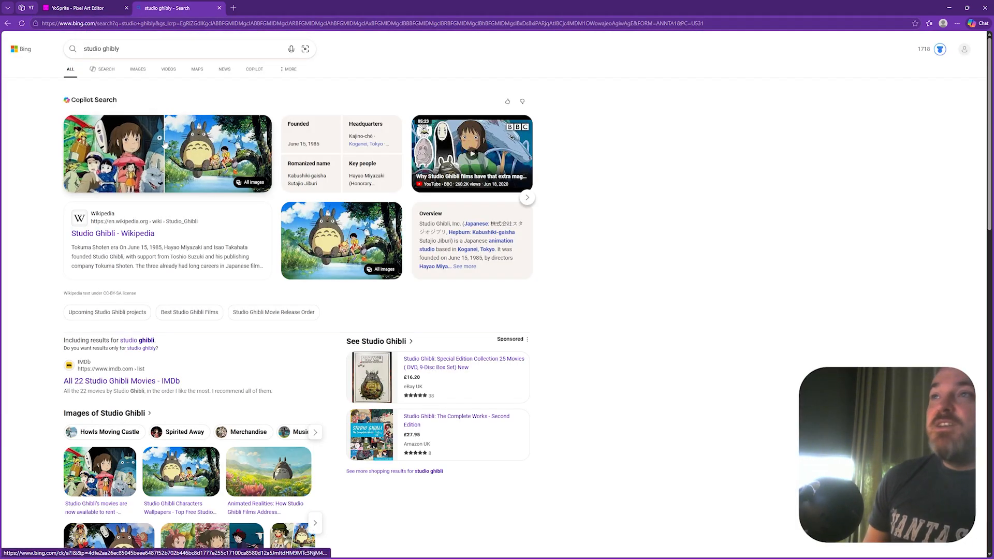
left_click(138, 70)
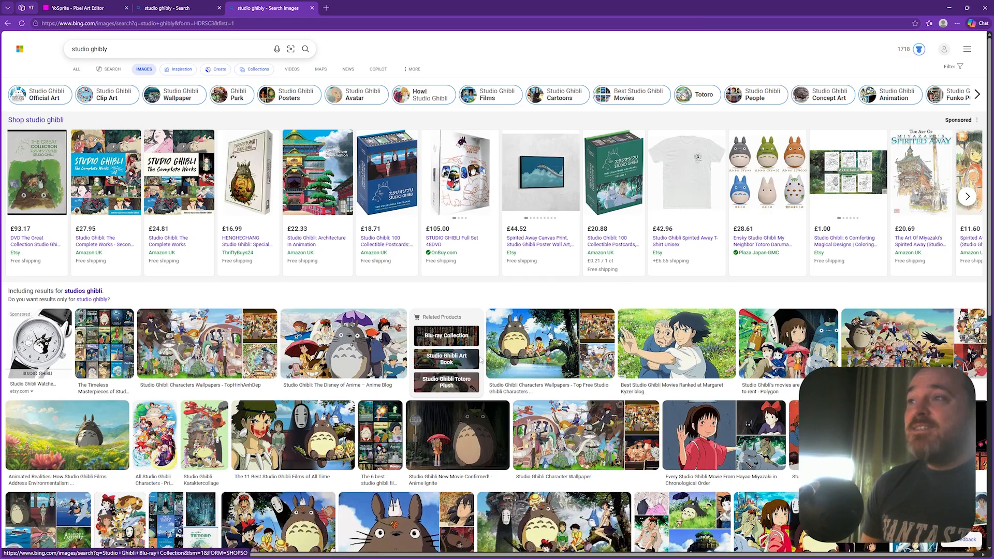
- Open the image result of Totoro in a flower meadow and bring it into YoSprite as its own document
scroll(480, 361, "down", 1)
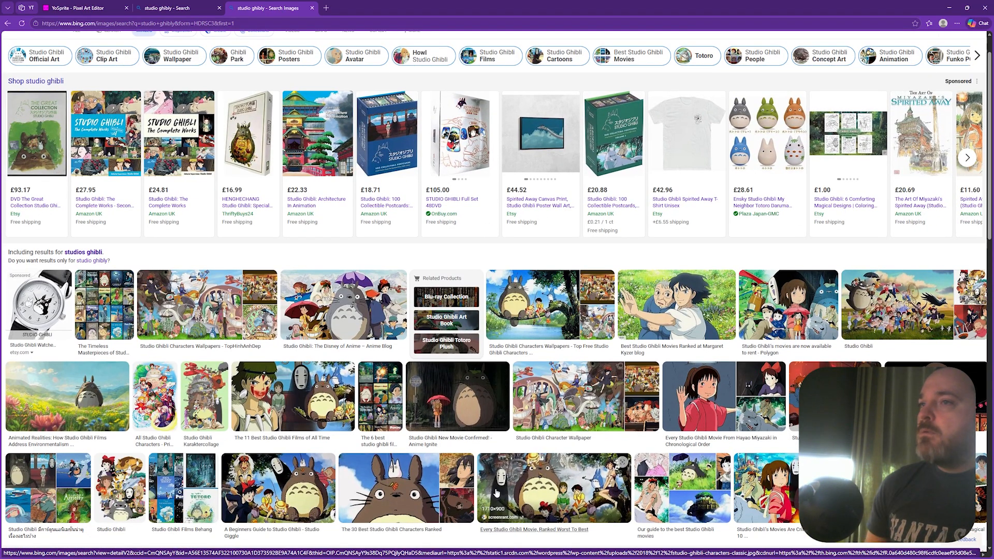
left_click(74, 399)
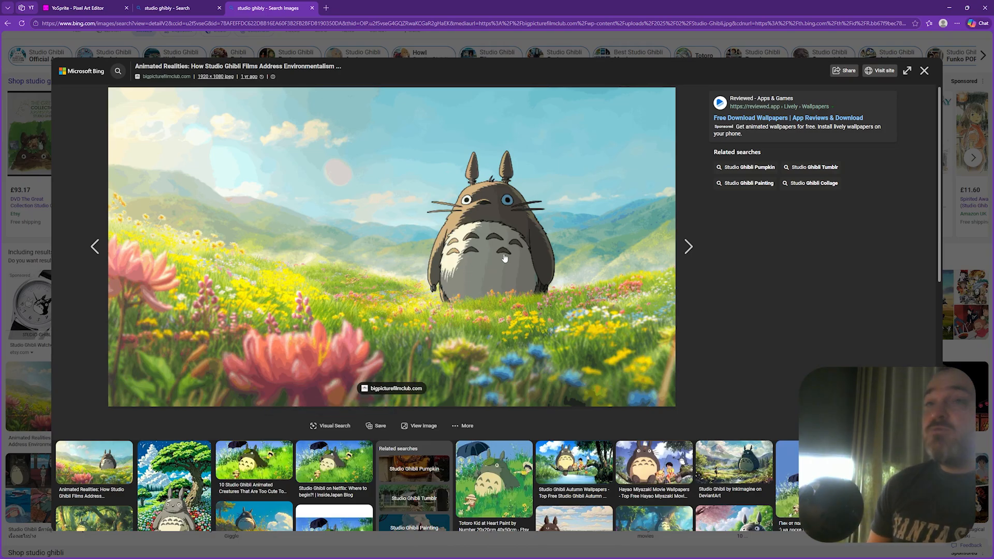
left_click_drag(493, 254, 408, 283)
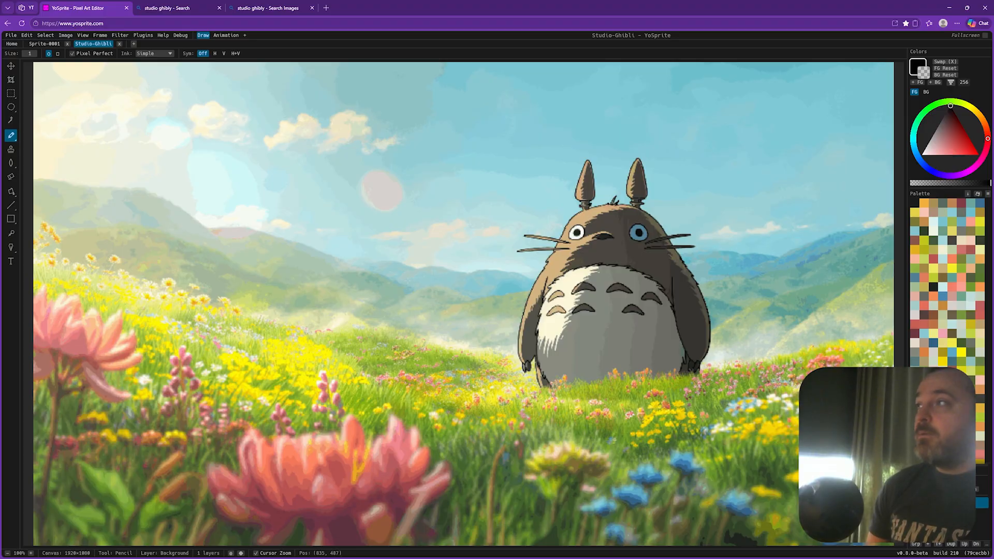
scroll(408, 281, "down", 3)
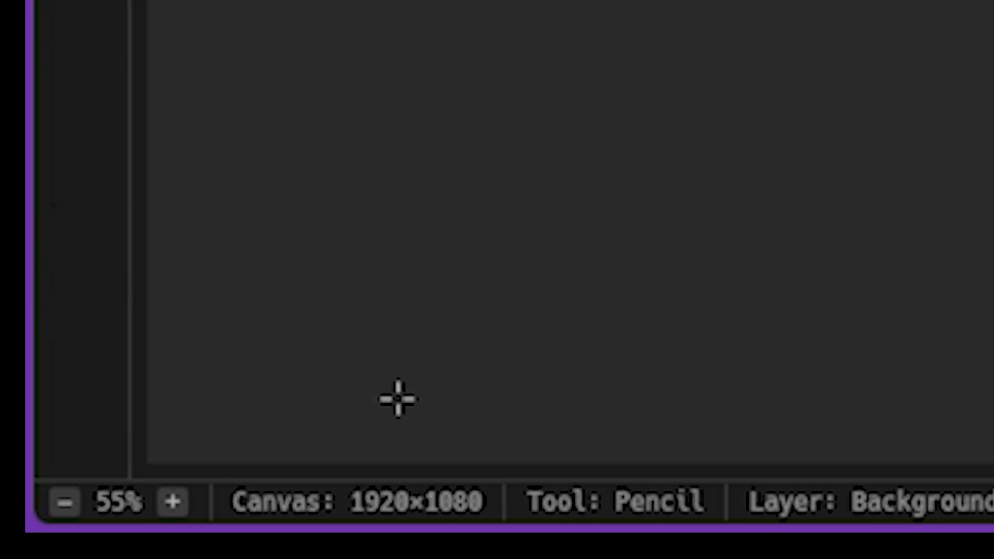
left_click_drag(468, 501, 402, 510)
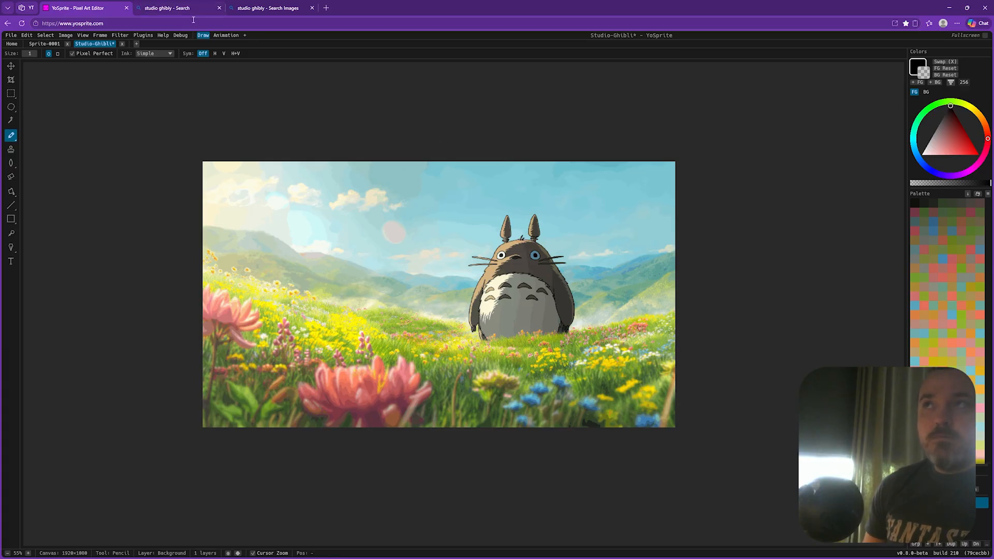
- Try the CRT effect on the image with curvature 0, switch it off again and close its settings
left_click(152, 37)
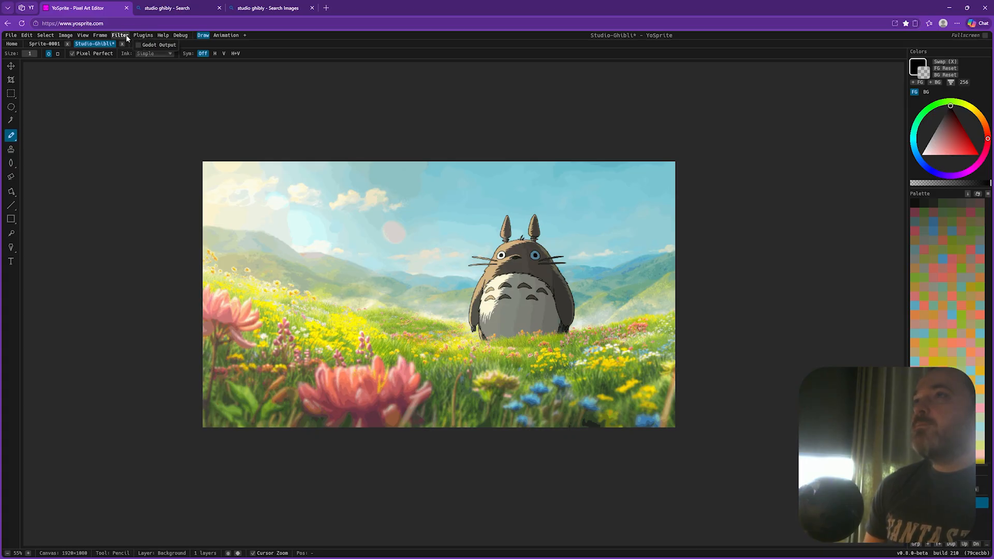
left_click(127, 38)
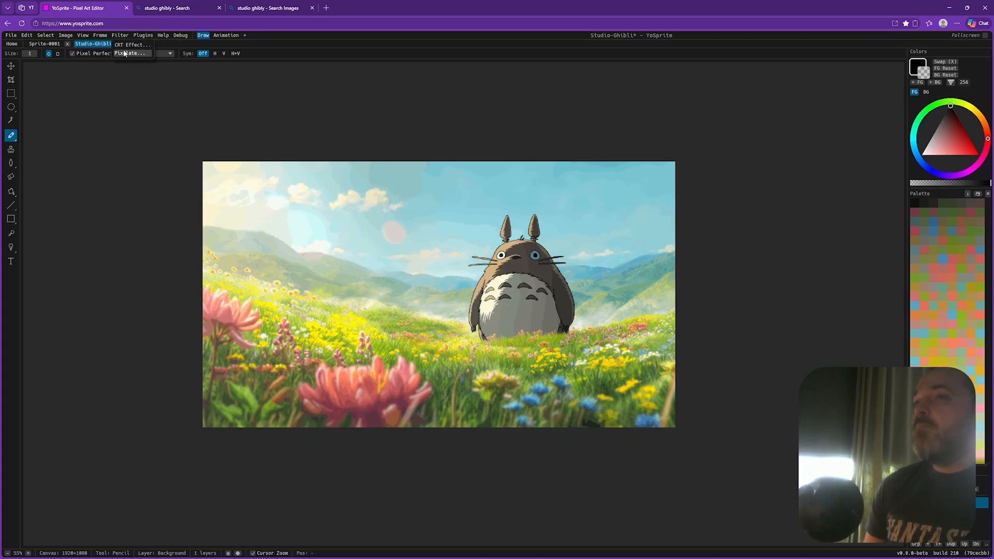
left_click(121, 36)
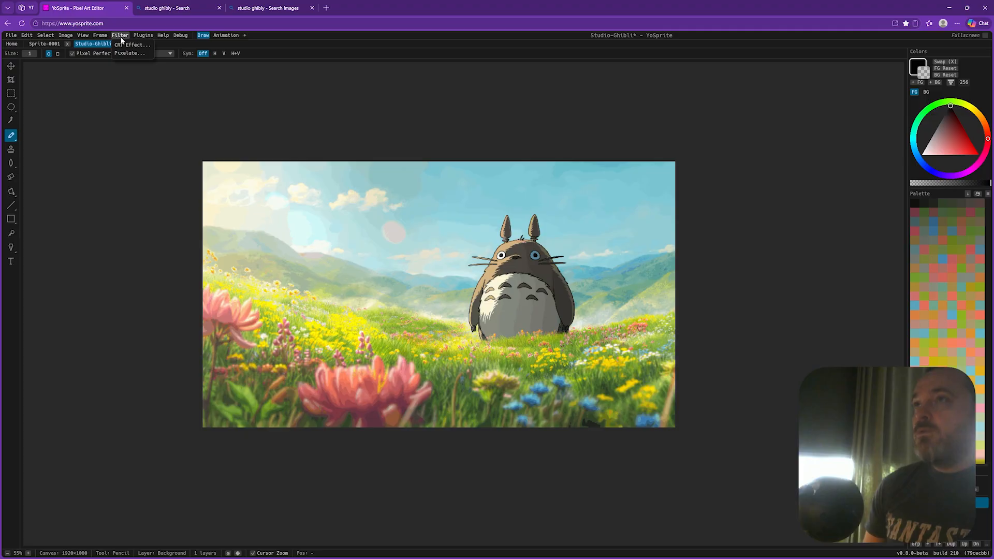
left_click(121, 37)
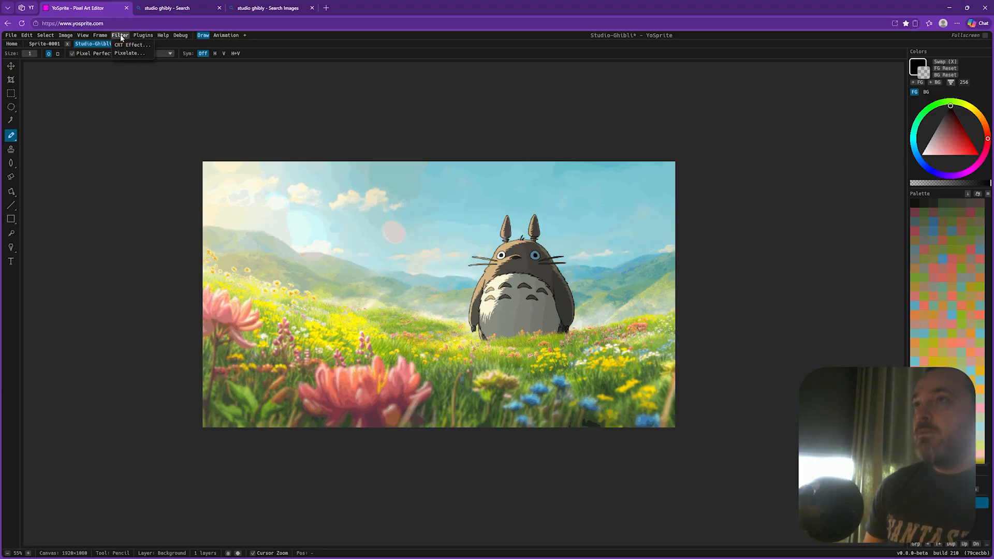
left_click(126, 45)
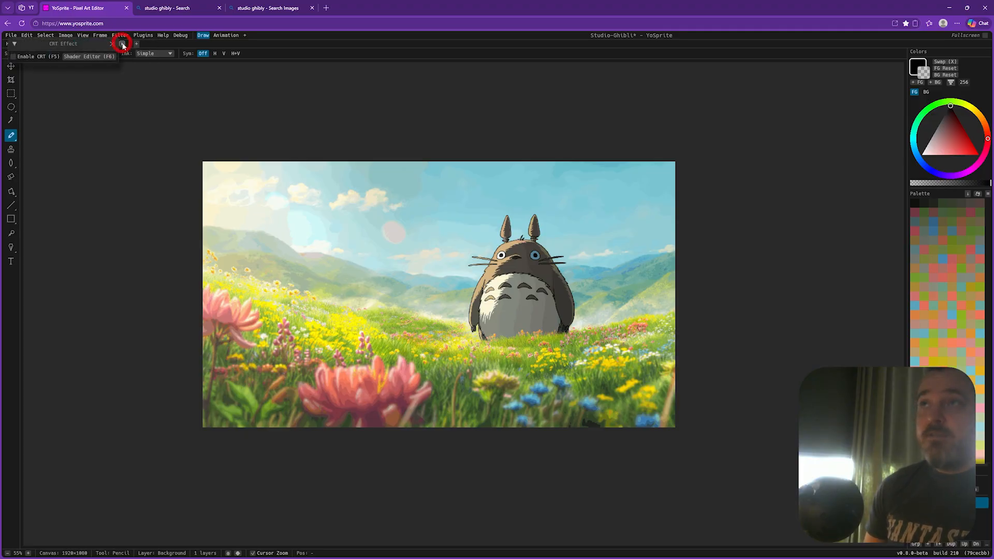
left_click(14, 56)
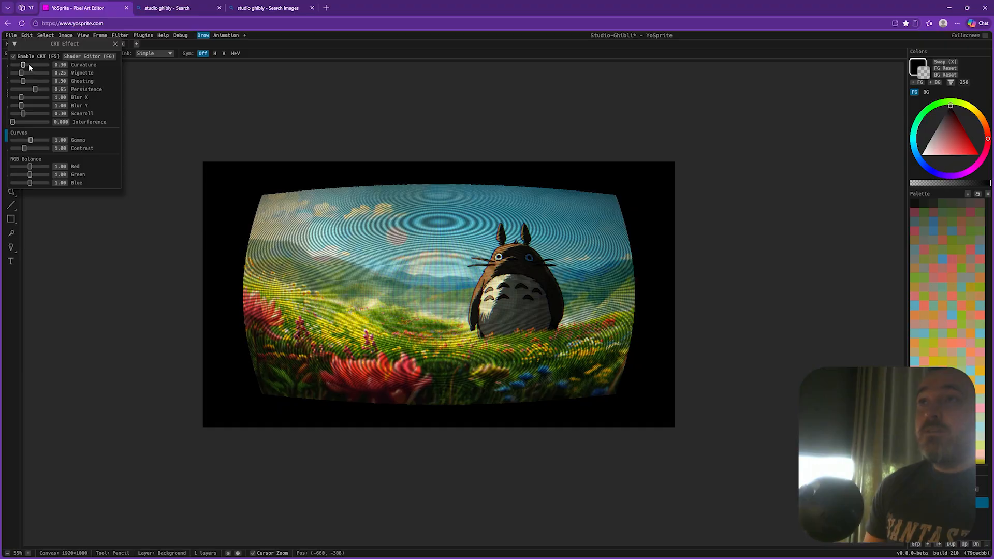
left_click_drag(23, 65, 10, 65)
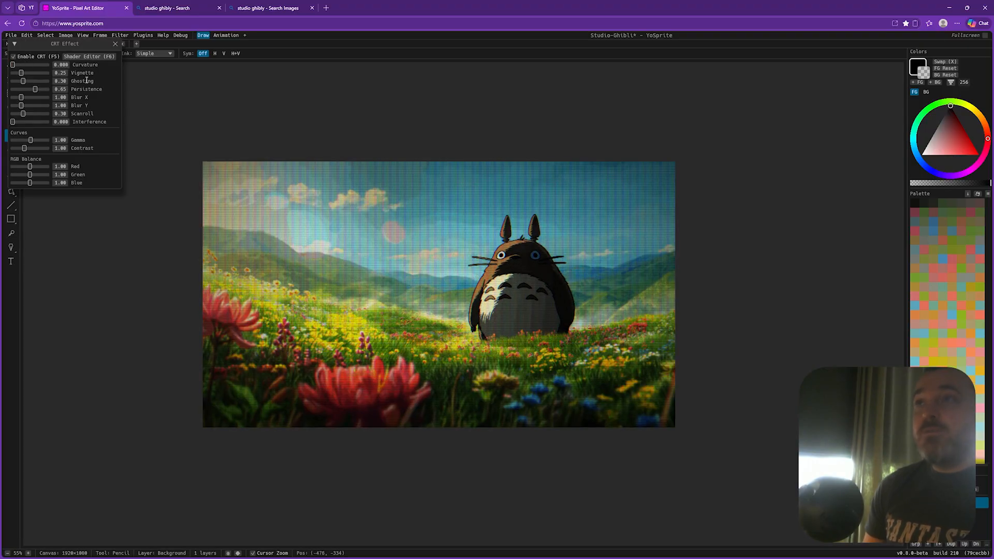
left_click(44, 56)
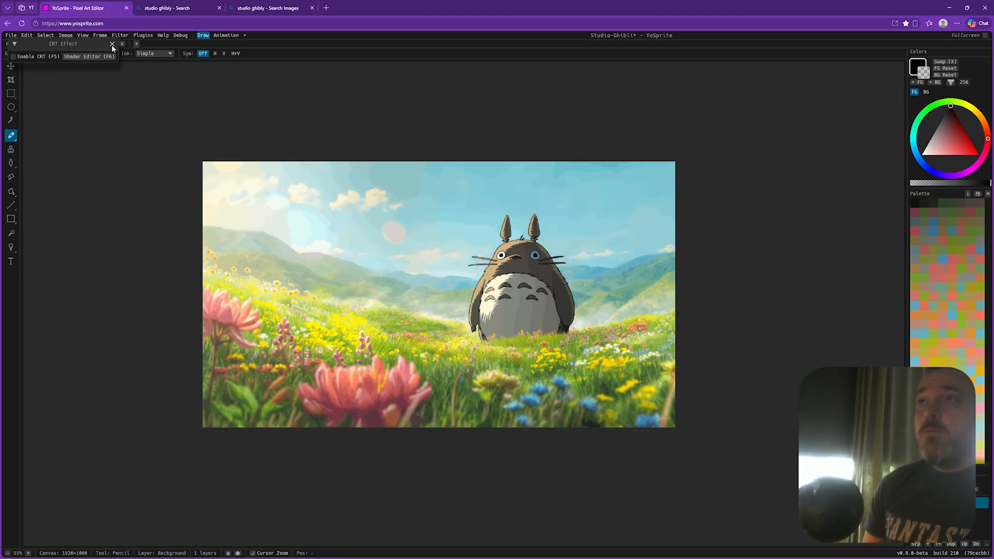
left_click(115, 44)
- Start the Pixelate filter with the B/W palette and set the white colour's slider to 66%
left_click(138, 37)
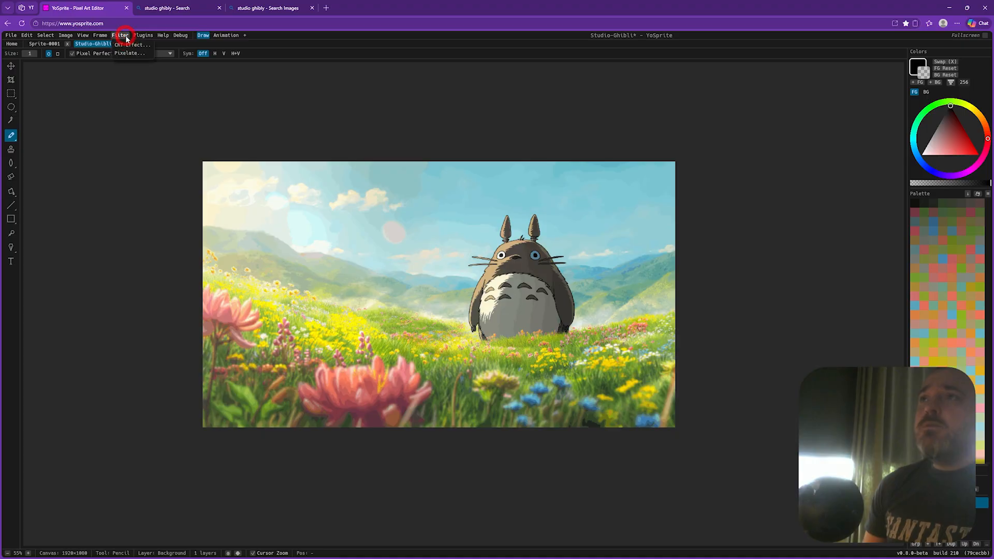
left_click(127, 54)
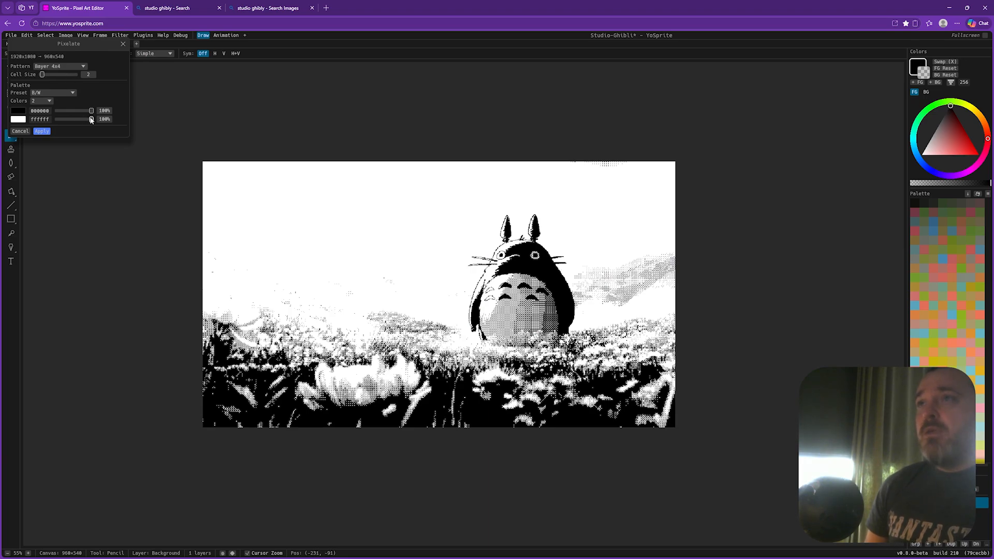
mouse_move(91, 121)
left_mouse_down()
mouse_move(62, 121)
mouse_move(79, 120)
left_mouse_up()
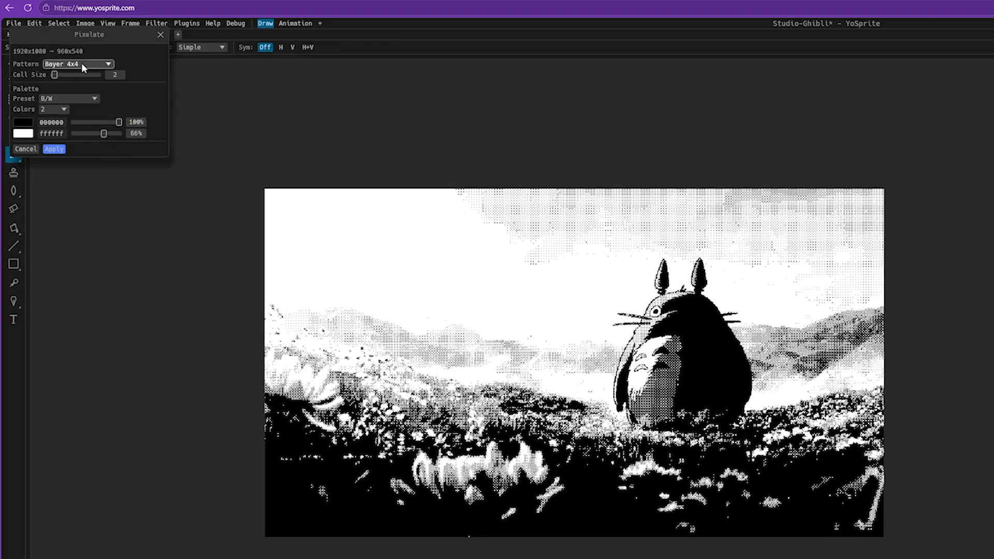
left_click(63, 66)
left_click(133, 94)
- Try the GameBoy, CGA, Amber and Newspaper palette presets in the Pixelate filter and set the pattern to Bayer 8x8
left_click(96, 100)
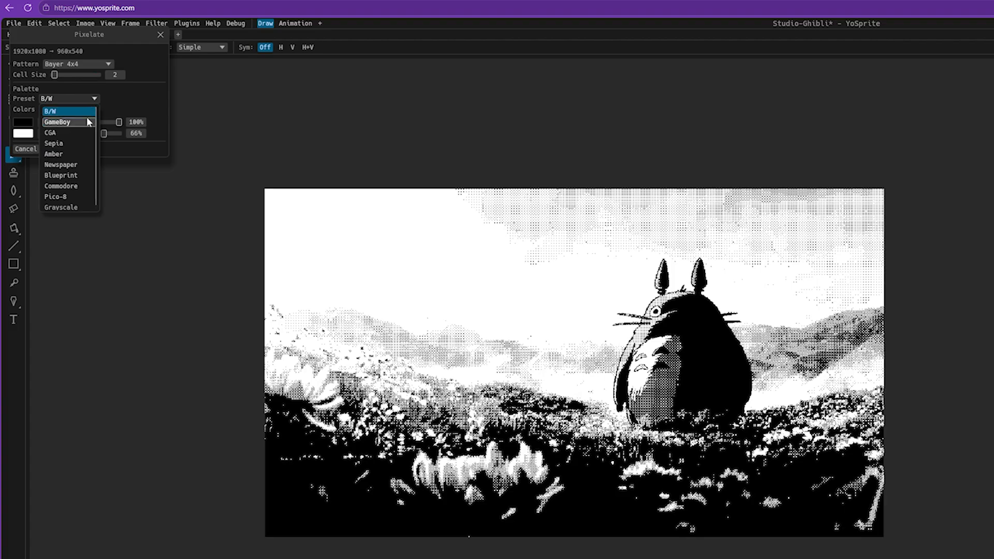
left_click(80, 120)
left_click(82, 99)
left_click(70, 133)
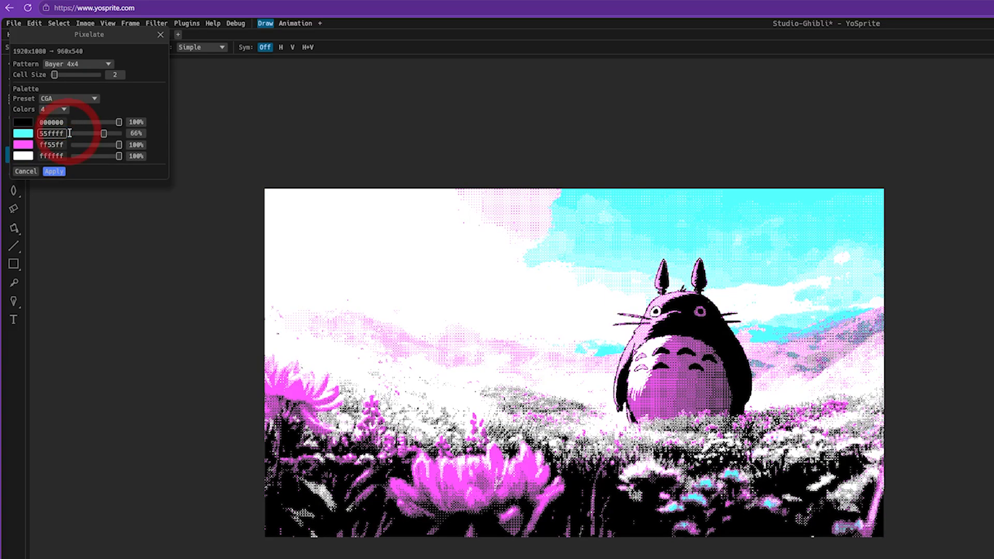
left_click(83, 99)
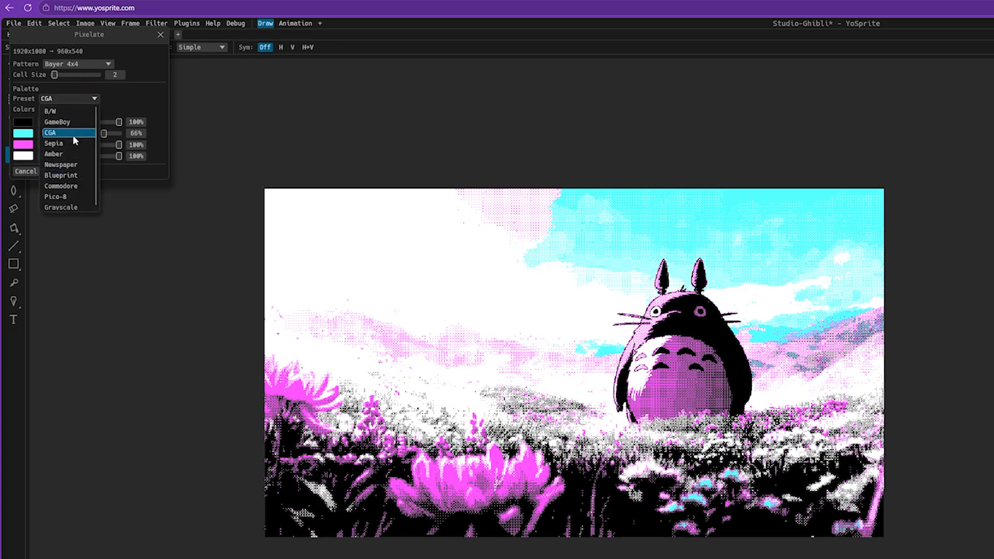
left_click(75, 154)
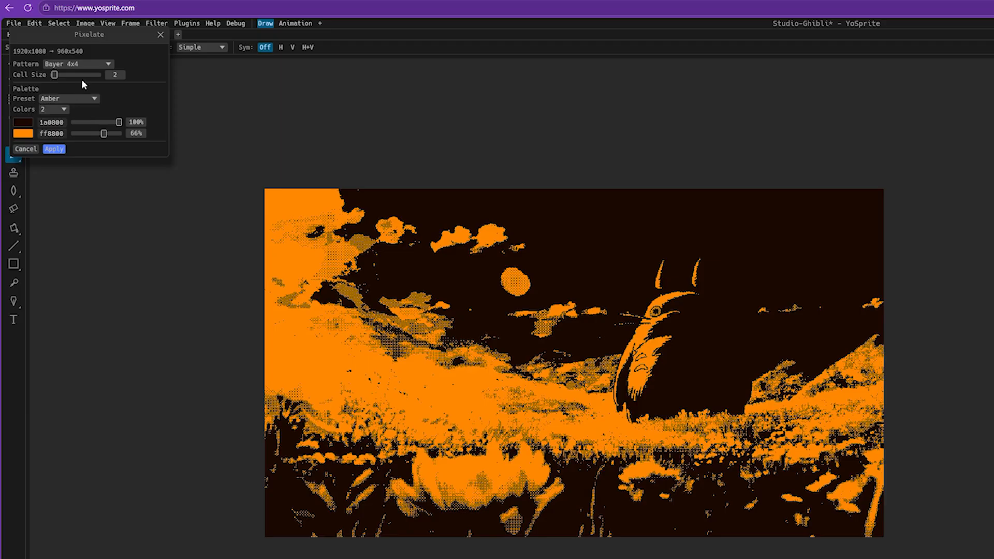
left_click(83, 98)
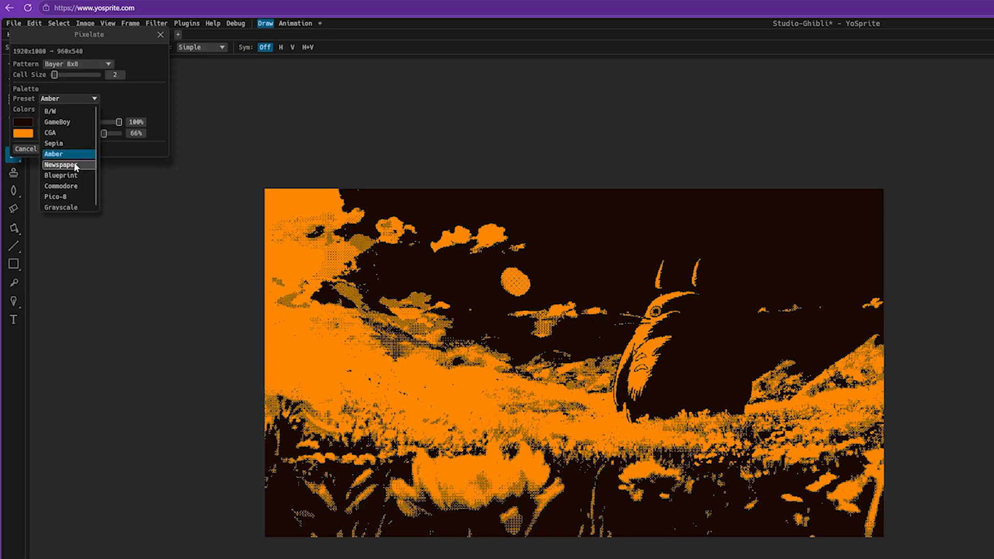
left_click(75, 165)
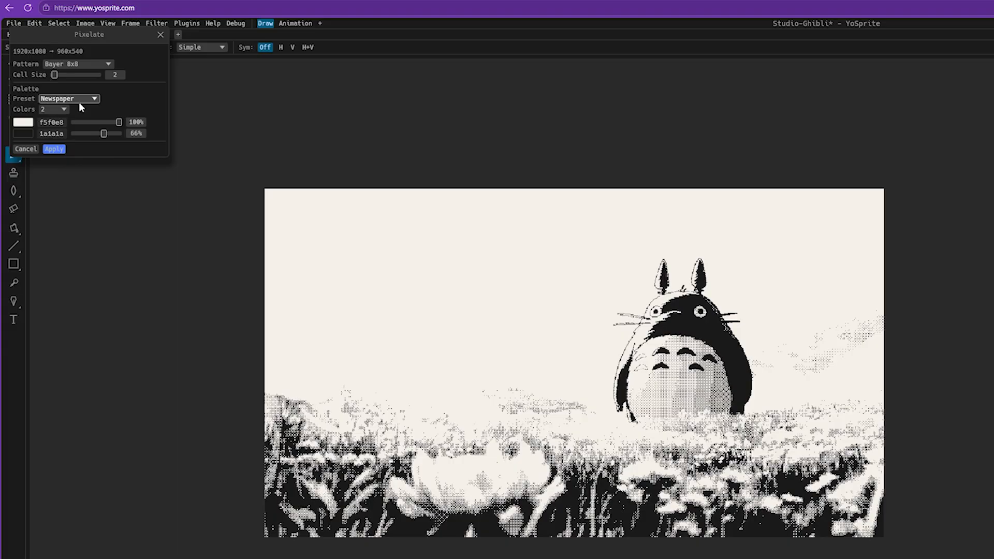
- Use the Pico-8 palette preset for the pixelation and set the slider of colour 1d2b53 to 100%
left_click(29, 123)
mouse_move(38, 171)
left_mouse_down()
mouse_move(45, 210)
mouse_move(89, 211)
left_mouse_up()
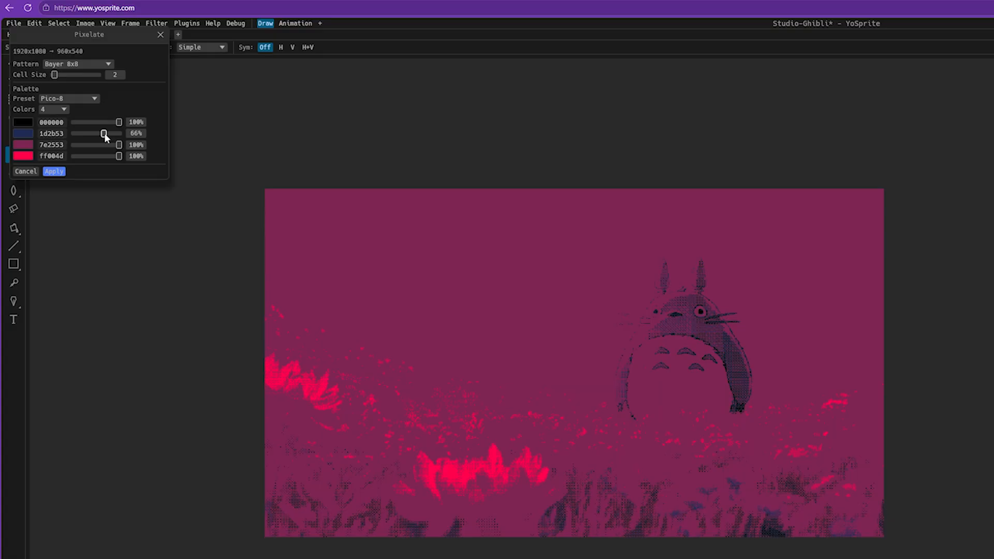
left_click_drag(104, 133, 127, 133)
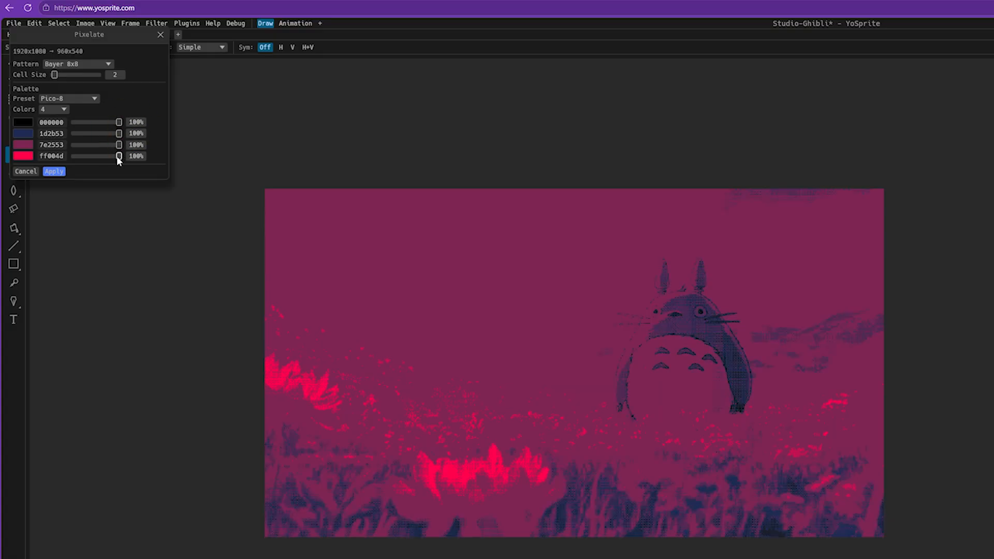
- Try lower levels for the Pico-8 colours, with 1d2b53 and 7e2553 at 61% and ff004d at 62%
mouse_move(112, 146)
left_mouse_down()
mouse_move(86, 150)
mouse_move(139, 155)
mouse_move(106, 150)
mouse_move(116, 162)
left_mouse_up()
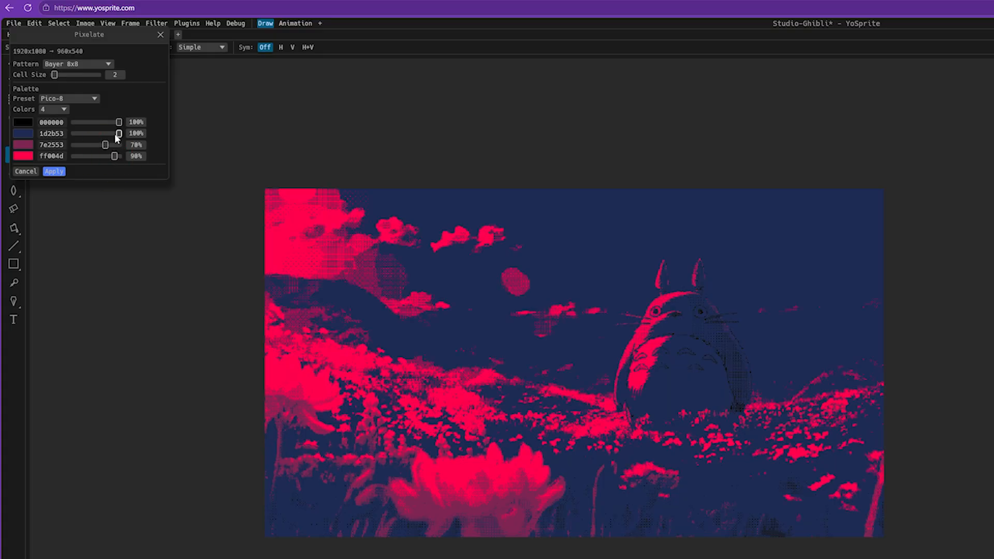
left_click_drag(78, 124, 139, 130)
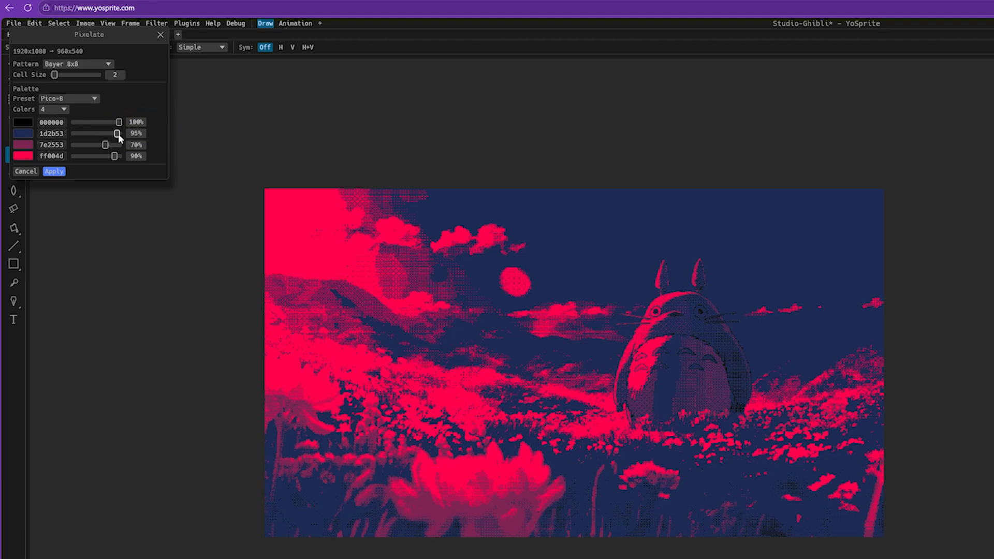
left_click(119, 133)
mouse_move(118, 133)
left_mouse_down()
mouse_move(99, 157)
mouse_move(92, 134)
mouse_move(106, 137)
mouse_move(119, 123)
left_mouse_up()
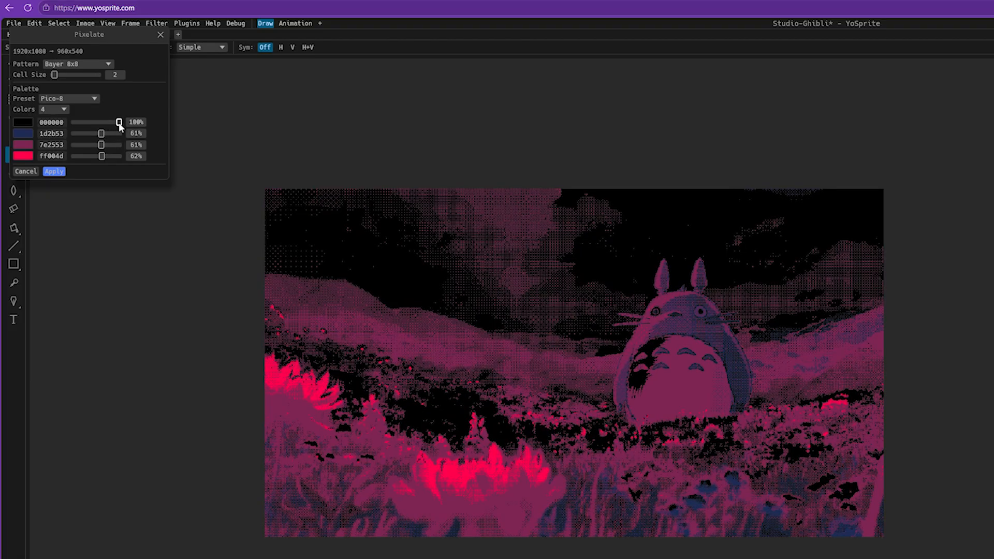
- Recolour the palette's black as dark purple 2a2247 and set the levels of 1d2b53 to 100%, 7e2553 to 82% and ff004d to 85%
left_click(29, 125)
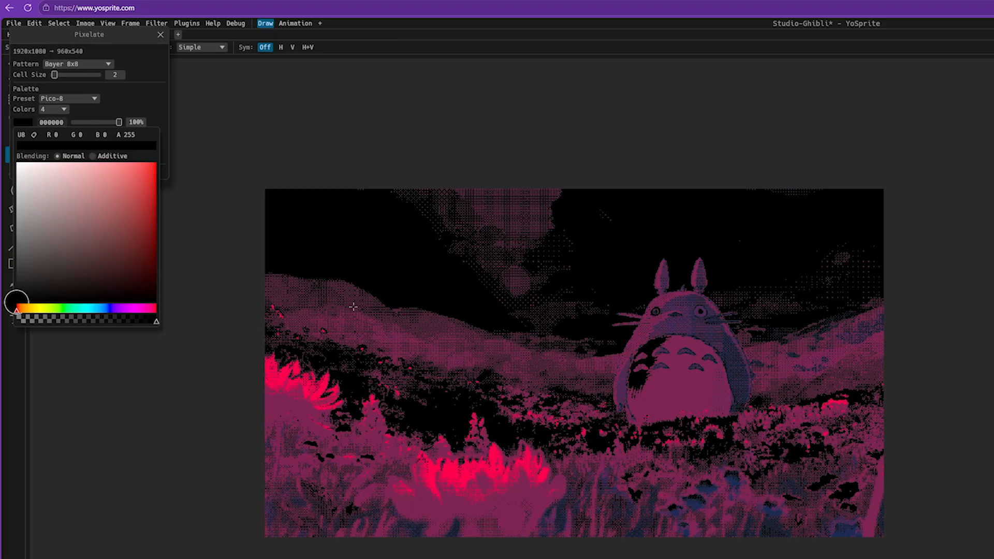
left_click(114, 310)
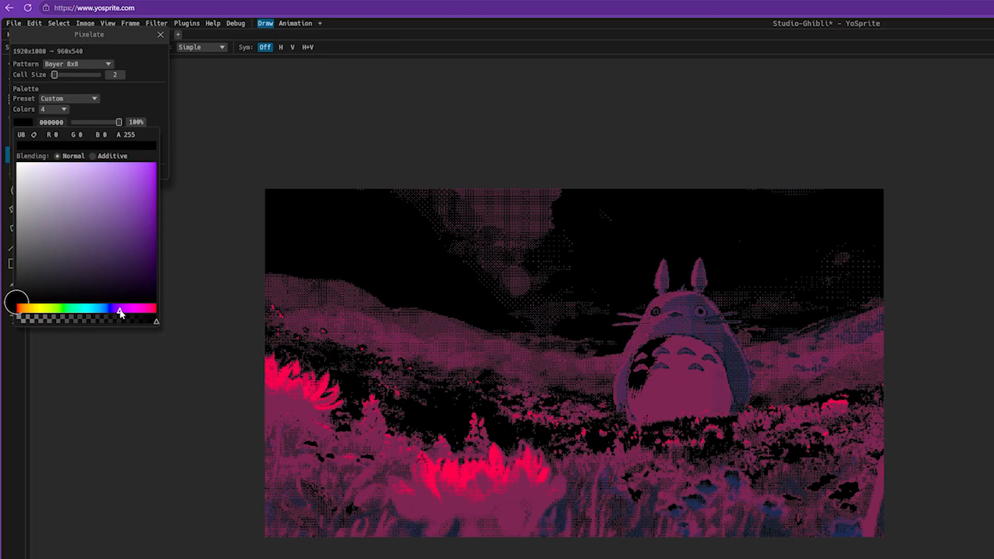
mouse_move(114, 310)
left_mouse_down()
mouse_move(132, 311)
mouse_move(109, 312)
mouse_move(111, 253)
mouse_move(127, 263)
mouse_move(139, 246)
mouse_move(128, 278)
mouse_move(136, 241)
mouse_move(137, 273)
mouse_move(141, 265)
mouse_move(130, 256)
mouse_move(123, 267)
left_mouse_up()
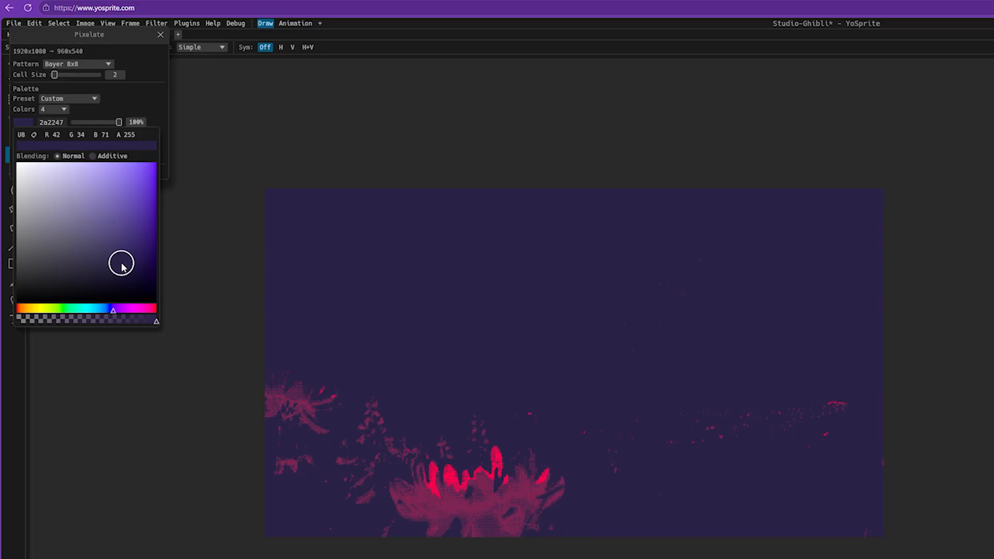
left_click(146, 91)
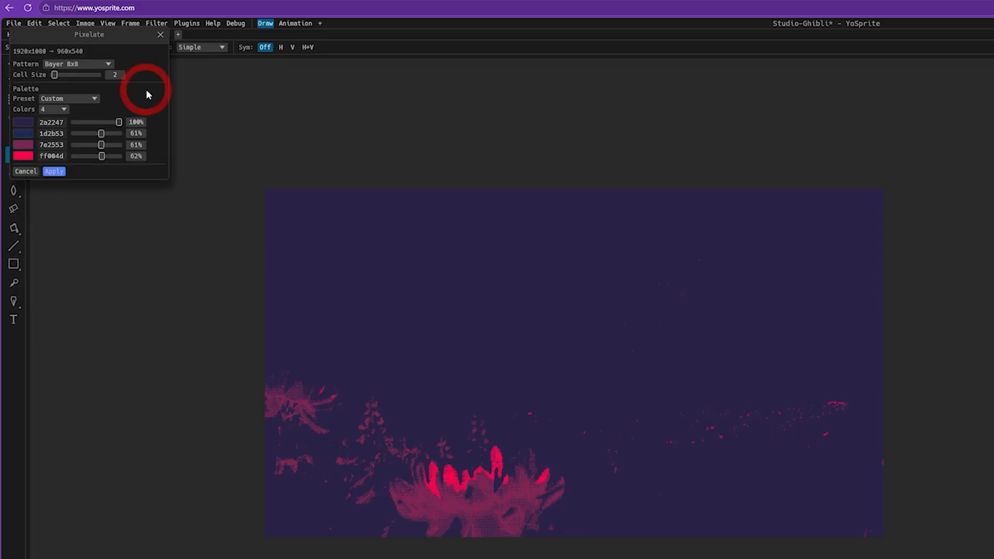
left_click_drag(119, 133, 129, 133)
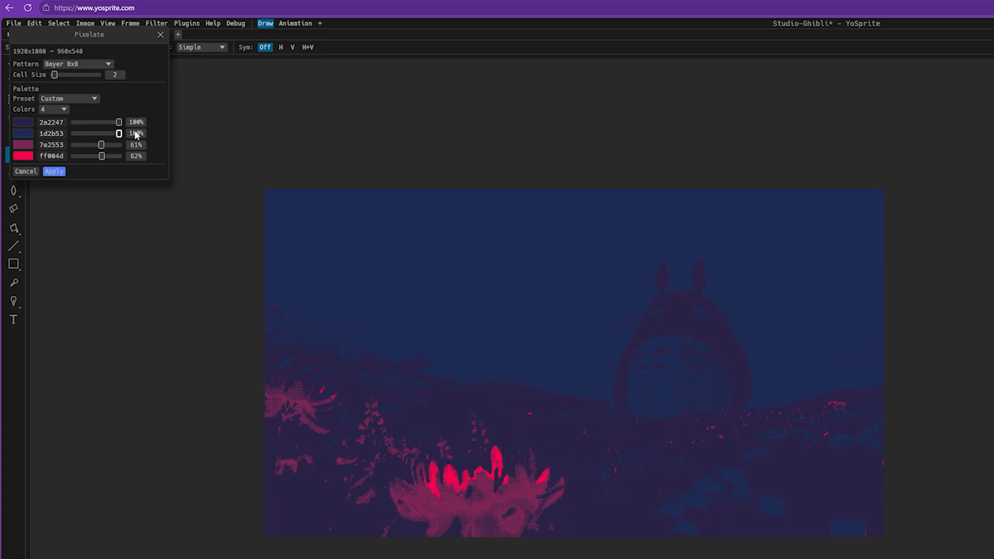
left_click_drag(101, 145, 111, 144)
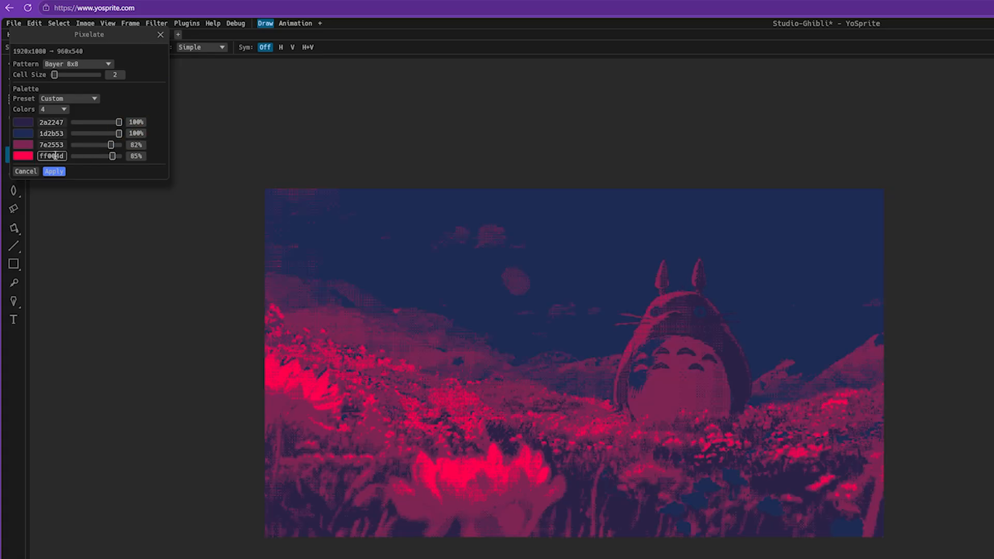
- Change the palette's red ff004d to orange ff9100 at 62% and set the level of 7e2553 to 83%
left_click(55, 156)
left_click_drag(58, 156, 42, 159)
left_click(27, 156)
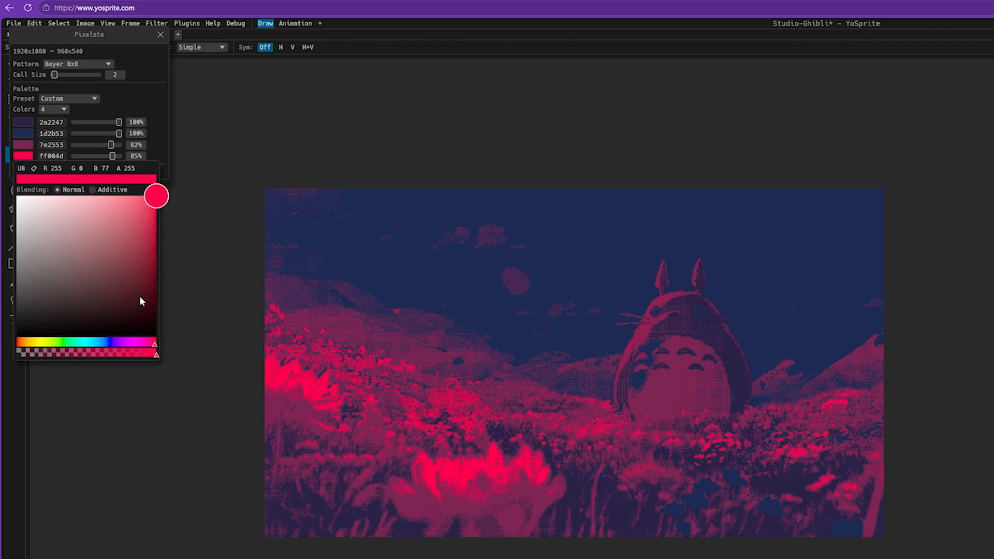
left_click_drag(155, 347, 25, 351)
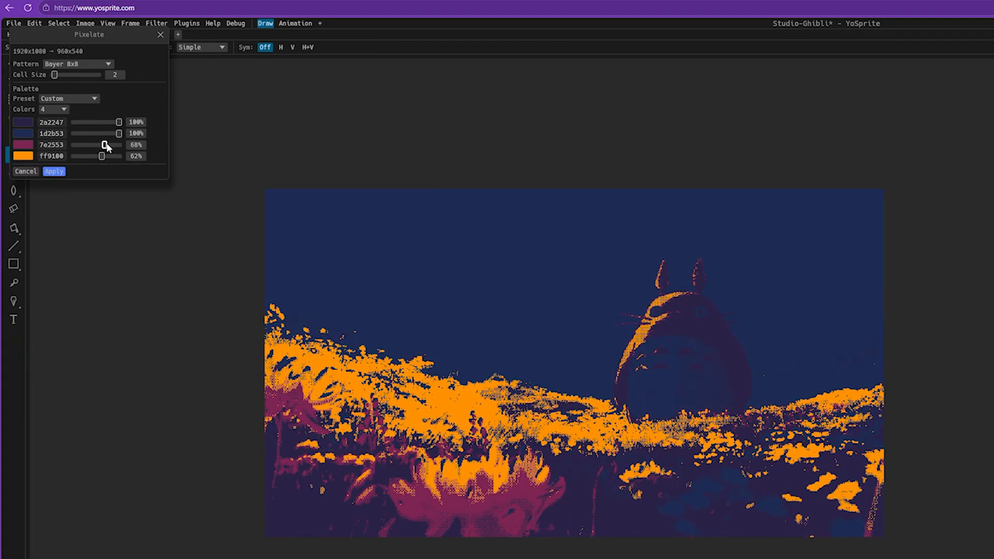
left_click_drag(106, 147, 119, 134)
left_click_drag(110, 145, 112, 148)
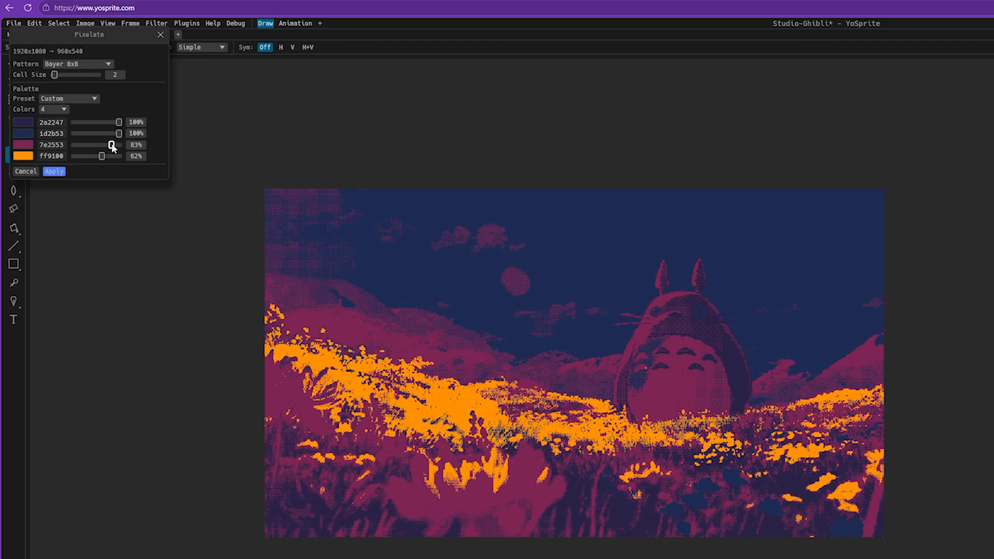
- Change the palette's magenta 7e2553 to the darker, duller 462634
left_click(26, 143)
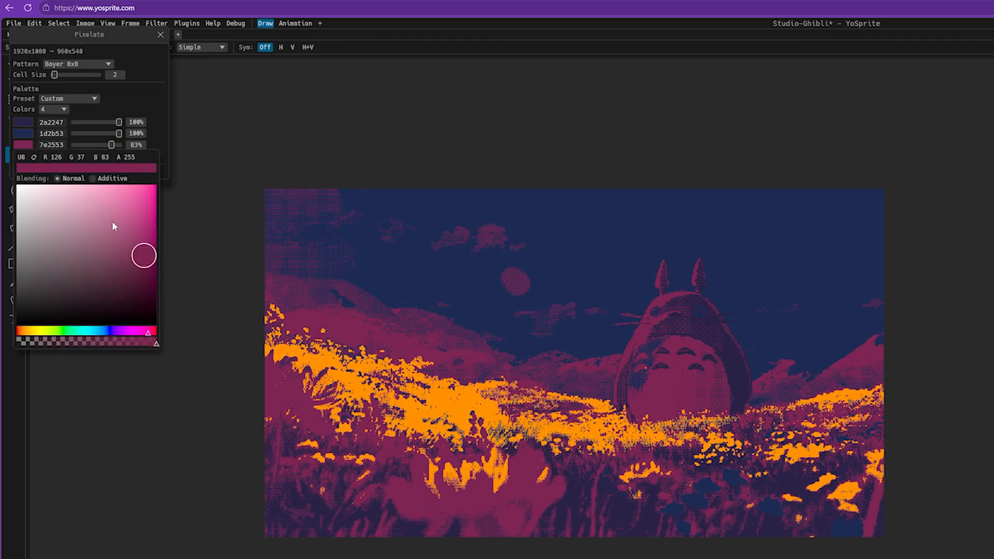
left_click_drag(143, 261, 104, 274)
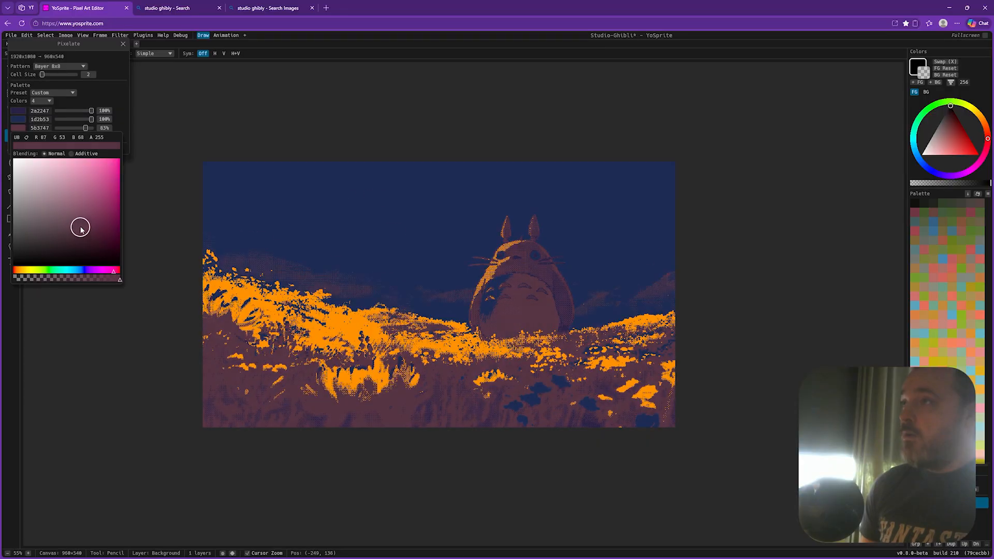
left_click_drag(80, 228, 86, 238)
- Set the level of colour 462634 to 0% and ff9100 to 65%, and apply the Pixelate filter
left_click_drag(86, 128, 57, 128)
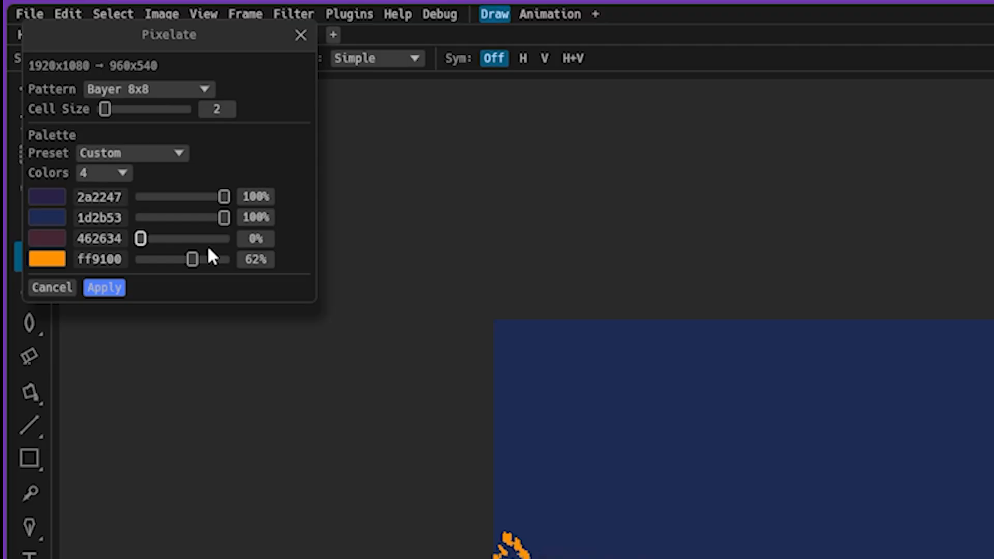
left_click_drag(193, 259, 199, 262)
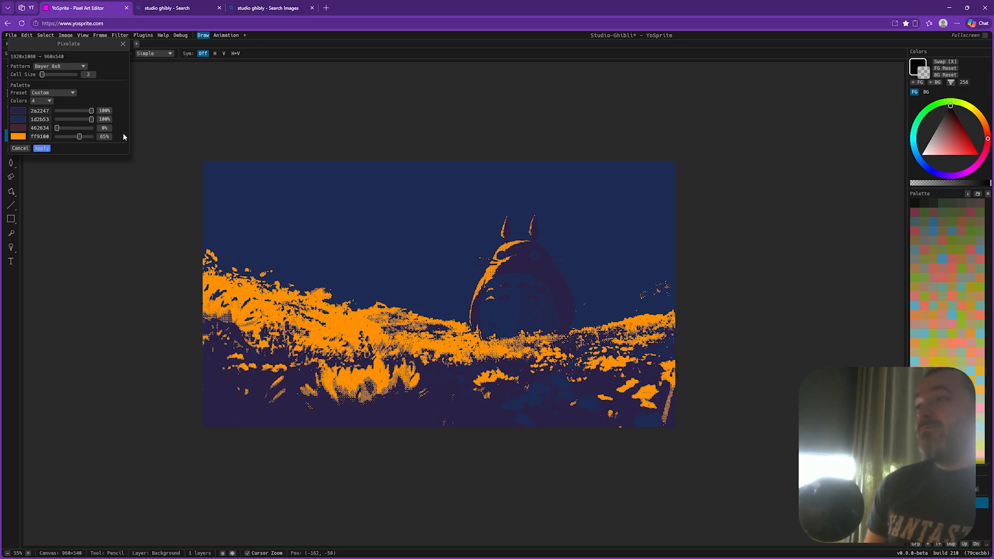
left_click(42, 148)
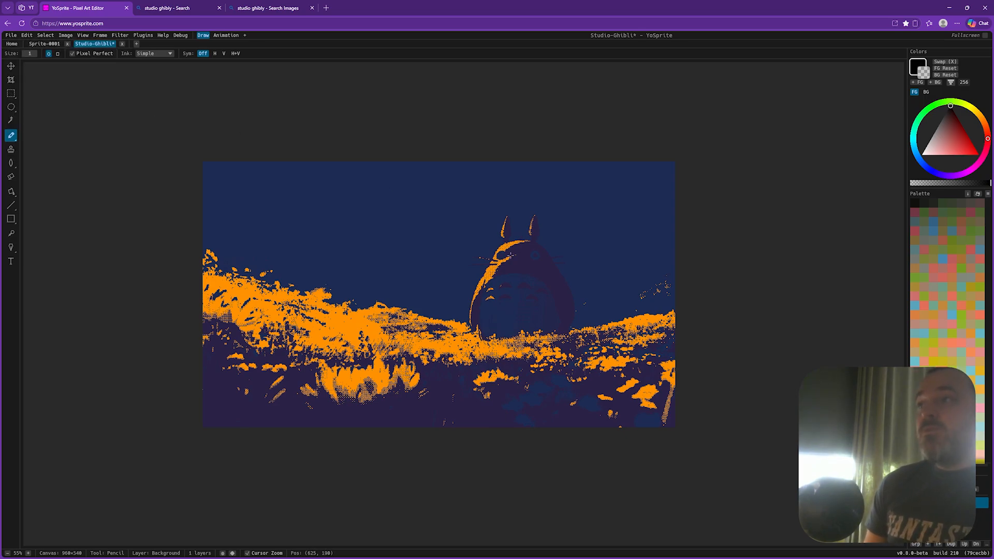
- Pick the orange of Totoro's lit outline as the foreground colour for pixel touch-ups
scroll(510, 256, "up", 6)
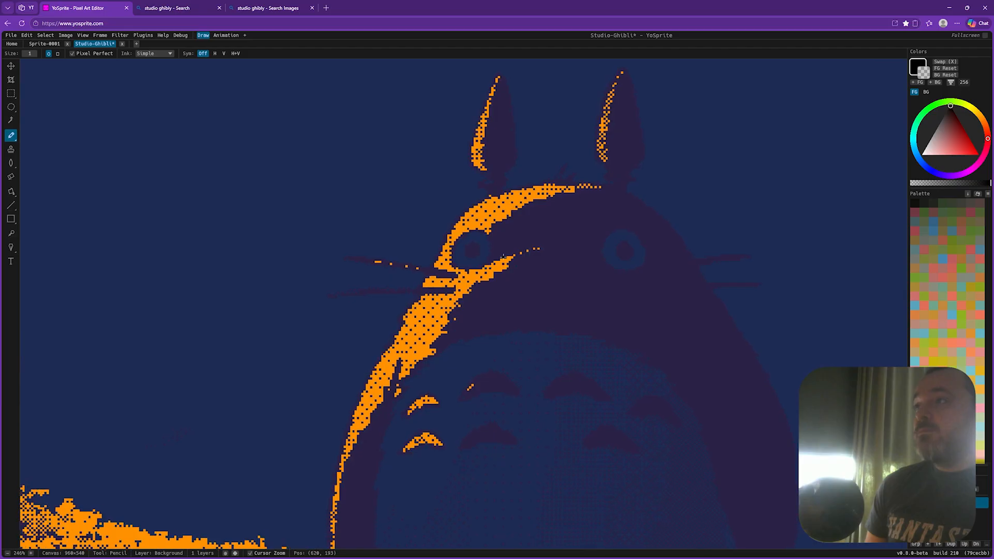
left_click_drag(486, 251, 371, 248)
scroll(364, 246, "up", 1)
left_click(363, 210, "alt")
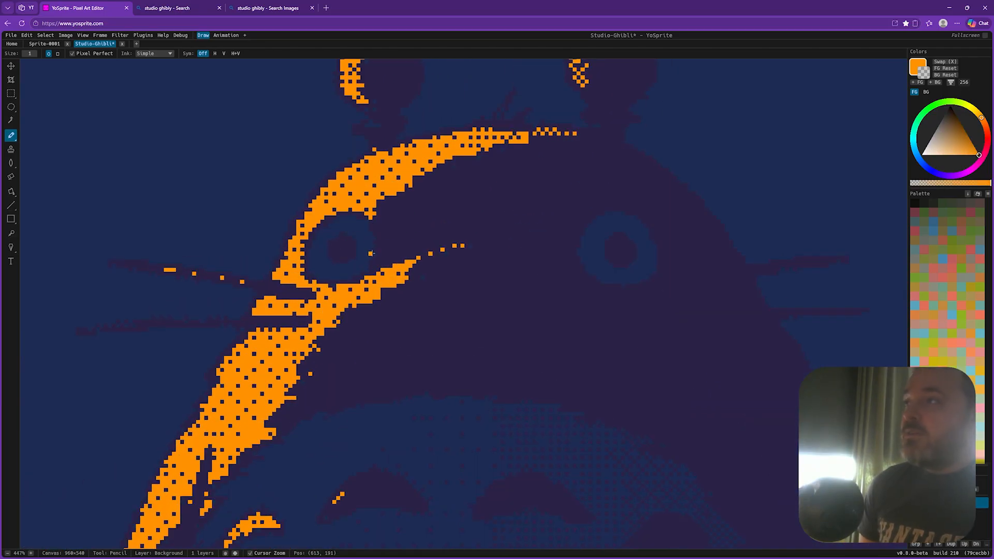
- Open the preview window, place it beside the colour wheel and zoom it out to show the whole sprite
left_click(226, 553)
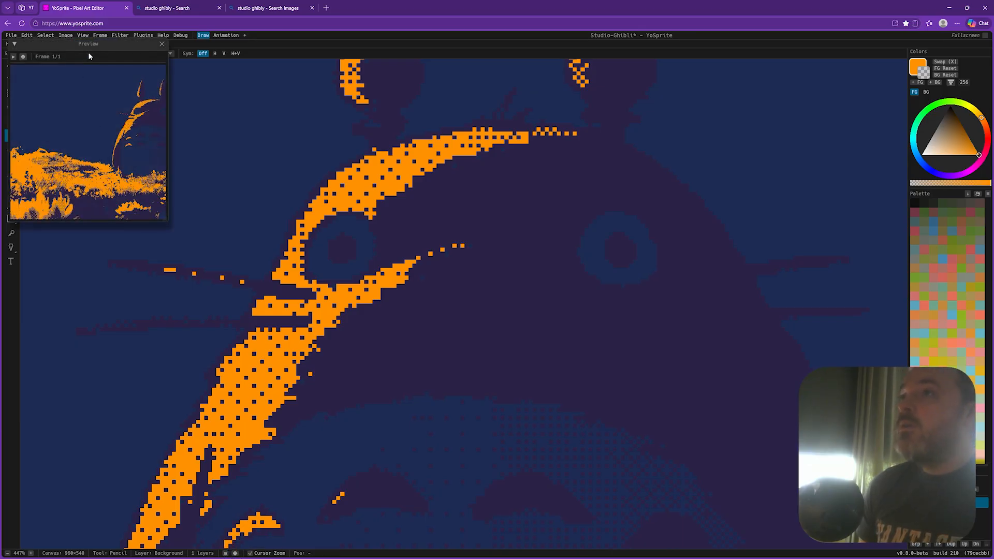
left_click_drag(90, 57, 306, 83)
left_click_drag(453, 93, 832, 62)
scroll(832, 158, "down", 2)
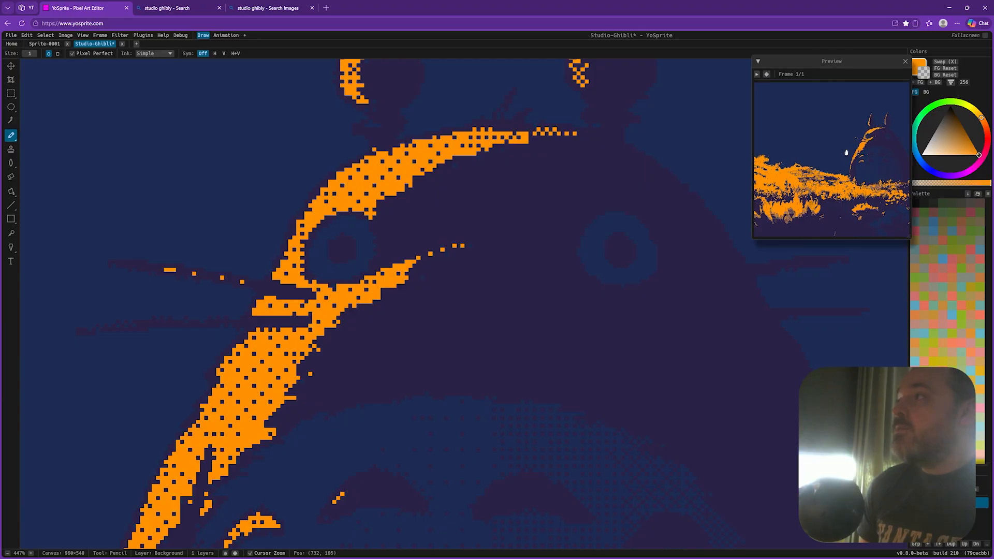
mouse_move(845, 154)
left_mouse_down()
mouse_move(814, 138)
mouse_move(833, 169)
mouse_move(848, 150)
mouse_move(844, 160)
left_mouse_up()
scroll(847, 151, "down", 2)
- Pencil small orange highlight arcs around both of Totoro's pupils and a few orange pixels below both ears
left_click_drag(615, 238, 610, 237)
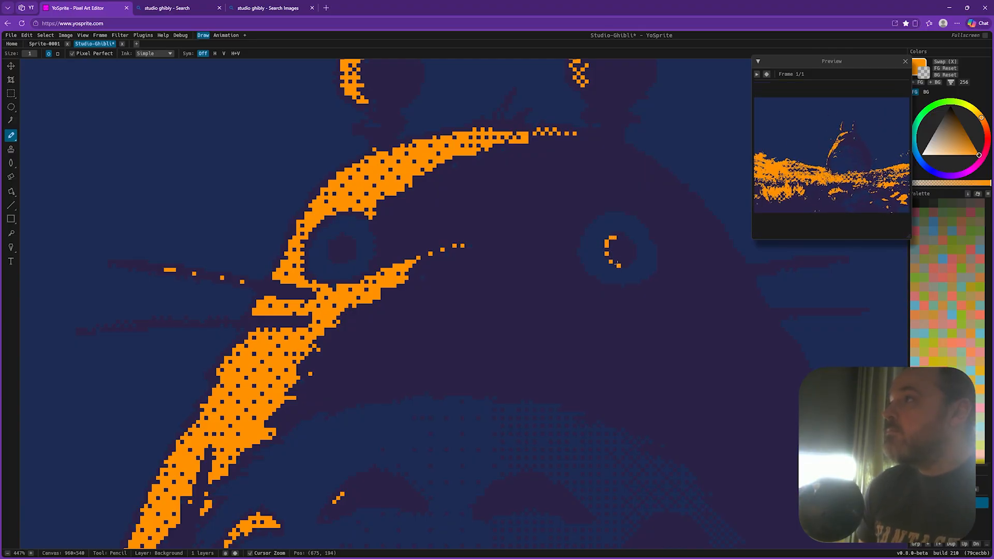
mouse_move(342, 238)
left_mouse_down()
mouse_move(330, 250)
mouse_move(343, 262)
left_mouse_up()
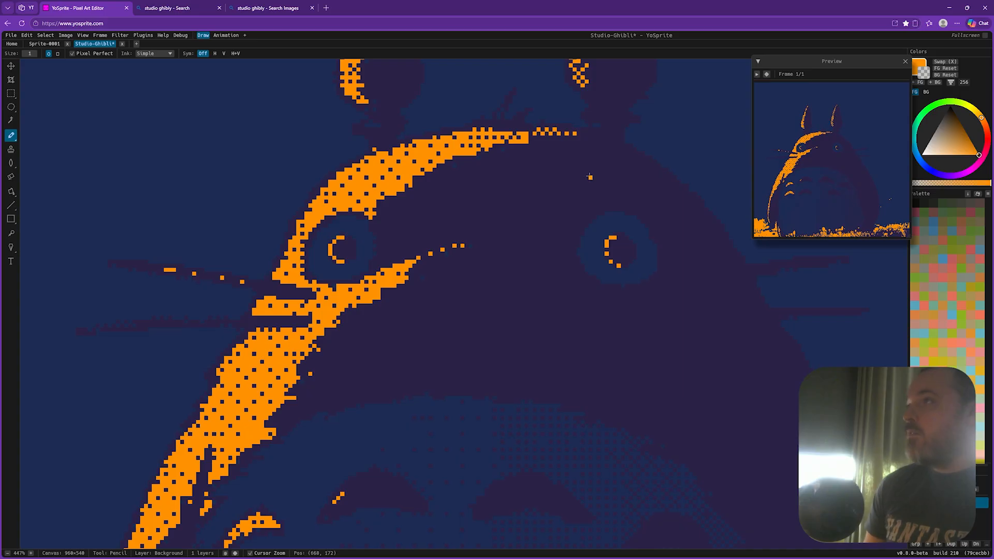
left_click(591, 106)
left_click_drag(583, 113, 583, 117)
left_click(359, 122)
left_click_drag(354, 129, 359, 133)
- Dot orange pixels along Totoro's whiskers on both sides of the face and undo the last stray stroke
left_click(214, 325)
left_click(190, 322)
left_click(162, 326)
left_click(134, 325)
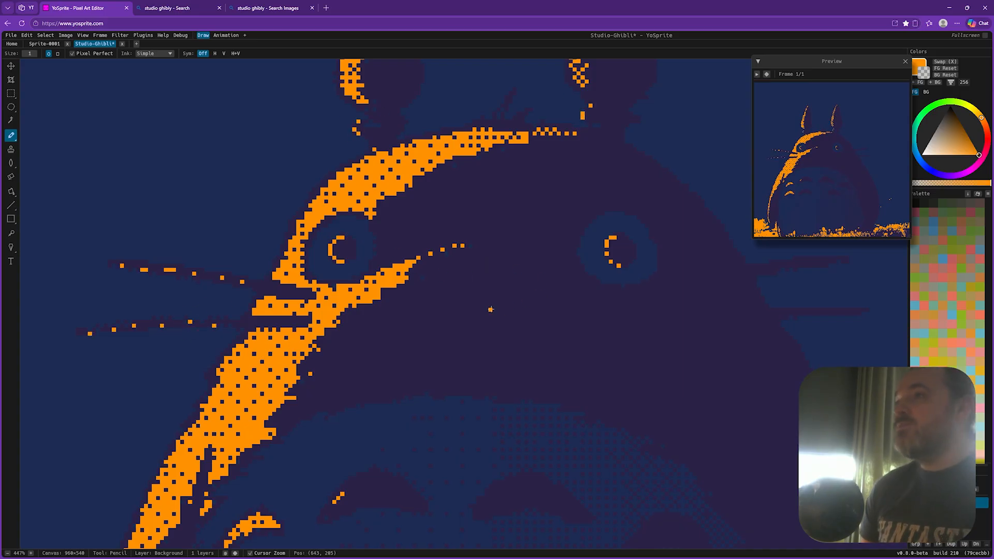
key("ctrl+z")
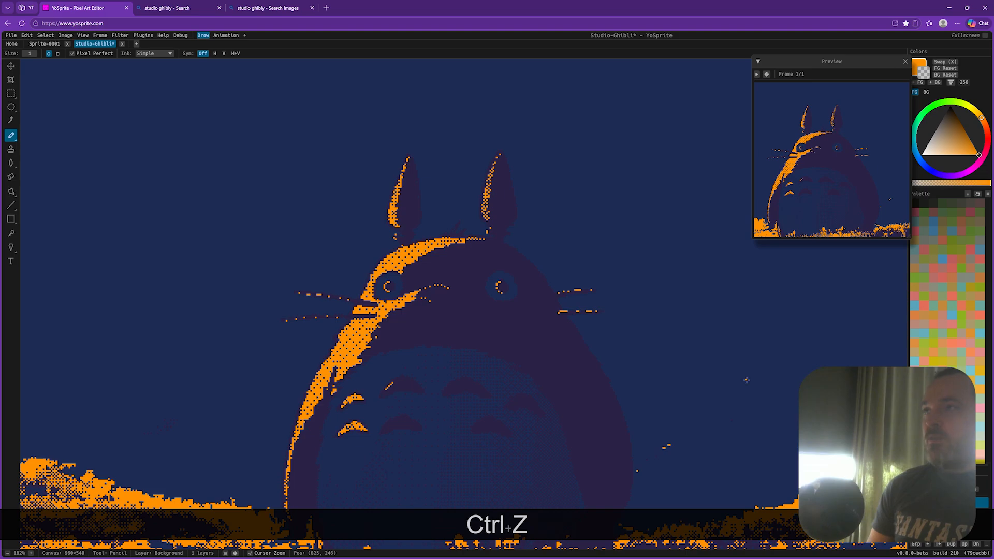
- Add small orange highlight pixels to the dark arched markings on Totoro's belly
scroll(520, 440, "up", 5)
scroll(521, 440, "down", 5)
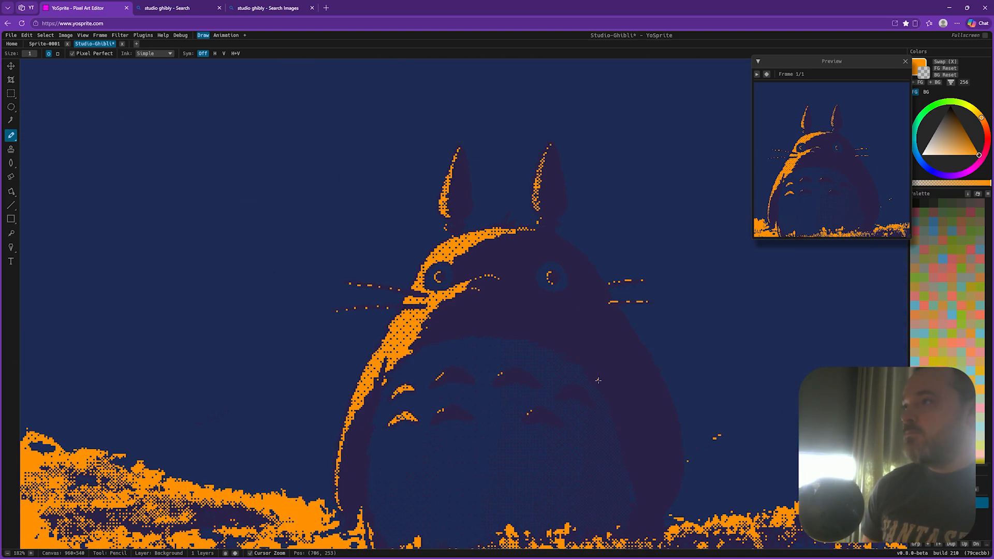
left_click_drag(573, 395, 395, 297)
scroll(471, 328, "down", 4)
left_click_drag(471, 326, 514, 327)
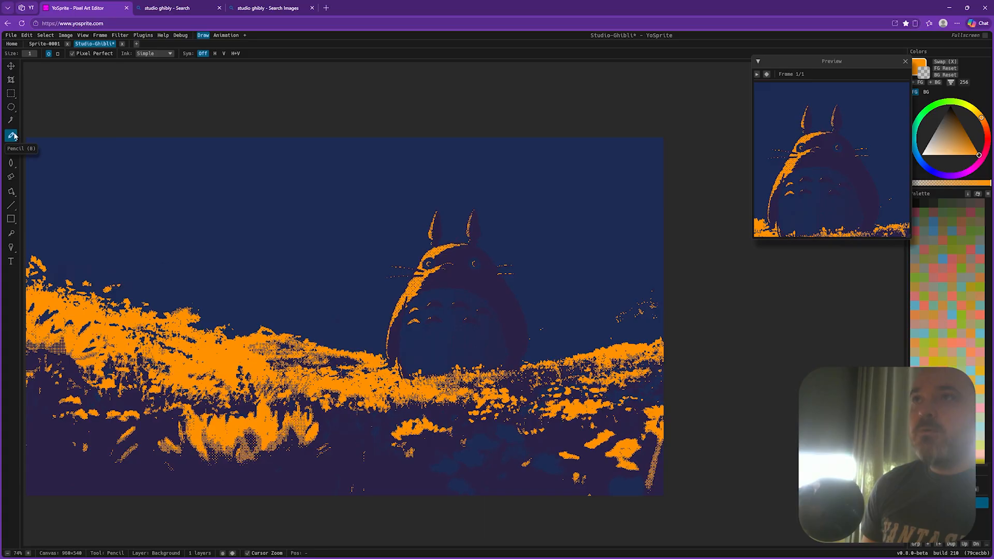
- Paint over the stray orange pixels above the hill behind Totoro with a size 16 pencil in the sky's dark blue
left_click_drag(30, 54, 44, 54)
scroll(640, 291, "up", 2)
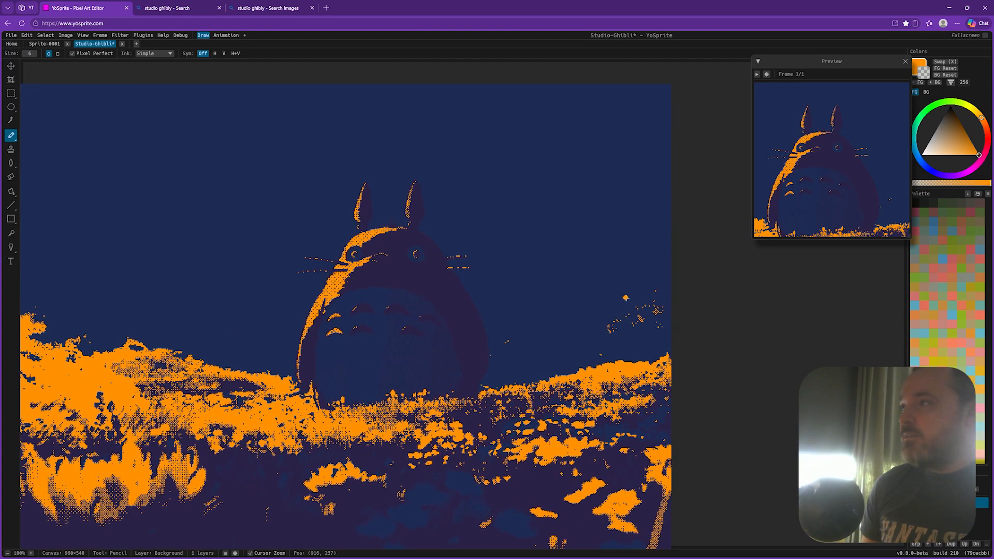
scroll(583, 299, "up", 2)
scroll(523, 316, "up", 2)
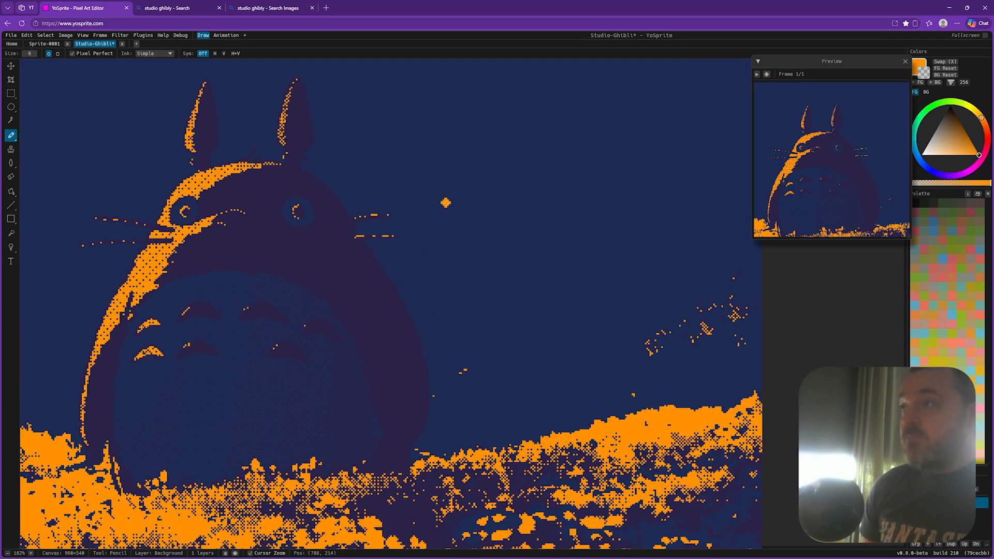
key("bracketright")
key("bracketright")
key("bracketright")
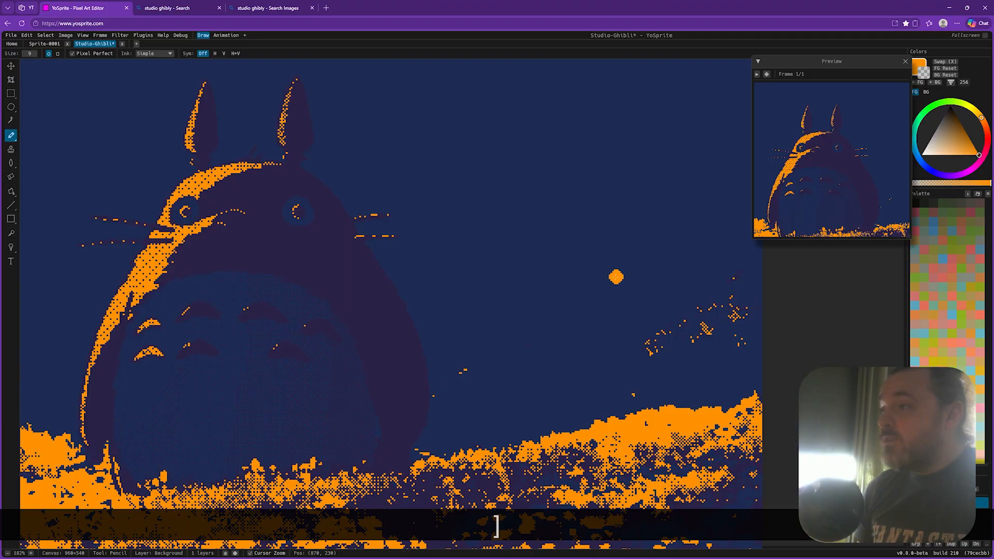
key("bracketright")
key("bracketright")
key("bracketright")
key("bracketright")
key("bracketright")
key("bracketright")
key("bracketright")
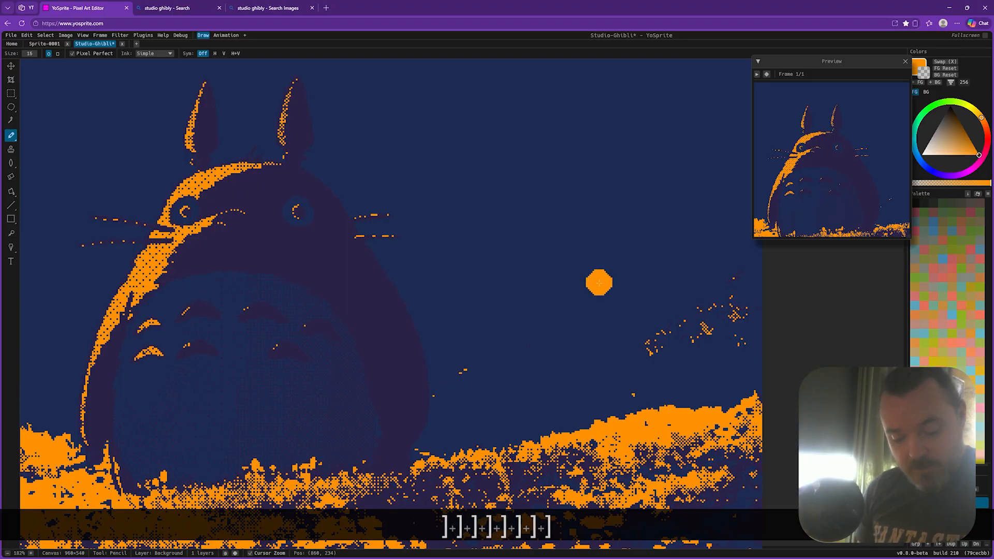
left_click(577, 267, "alt")
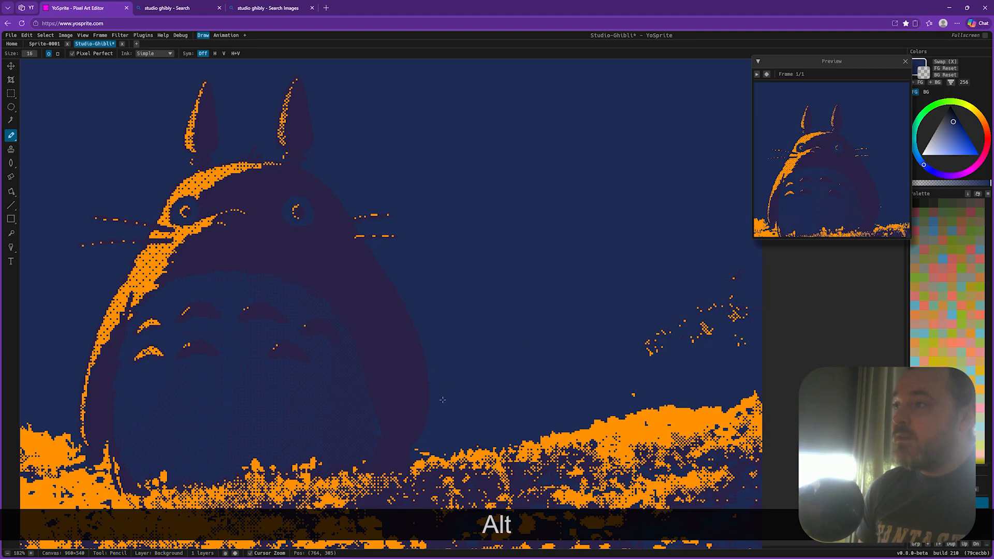
mouse_move(651, 351)
left_mouse_down()
mouse_move(696, 320)
mouse_move(698, 341)
mouse_move(698, 328)
mouse_move(639, 324)
left_mouse_up()
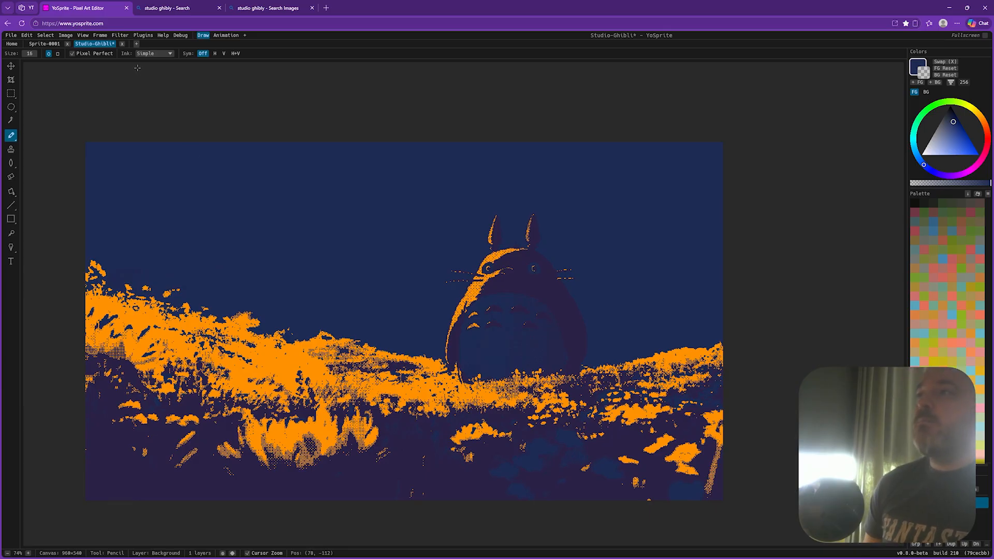
- Resize the canvas to 2560 by 1440 pixels and scale the artwork up to fill it
left_click(65, 35)
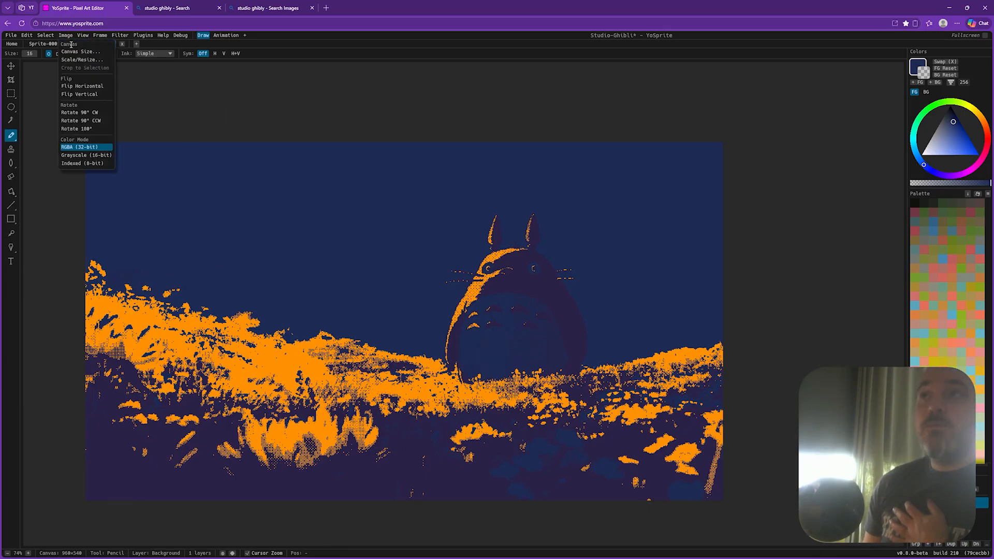
left_click(83, 146)
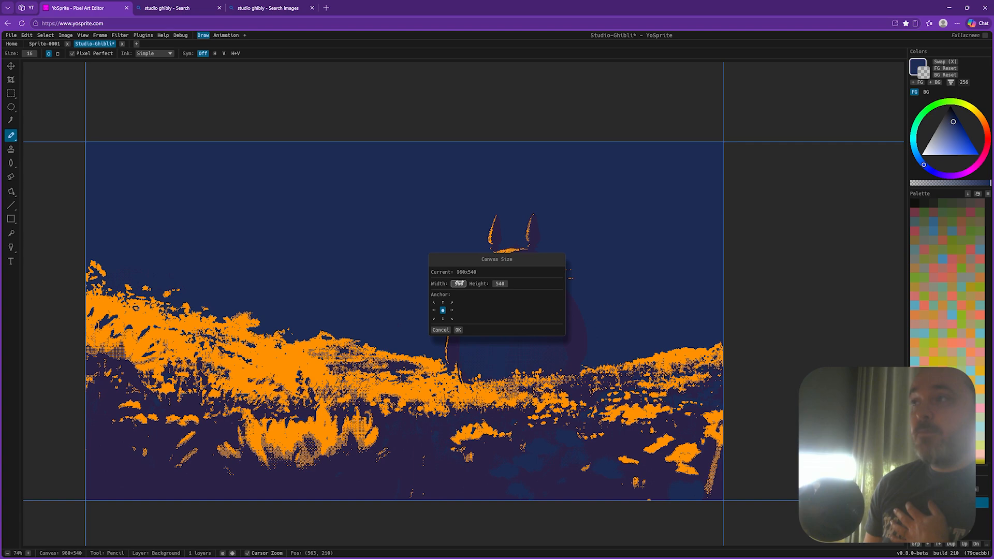
double_click(459, 283)
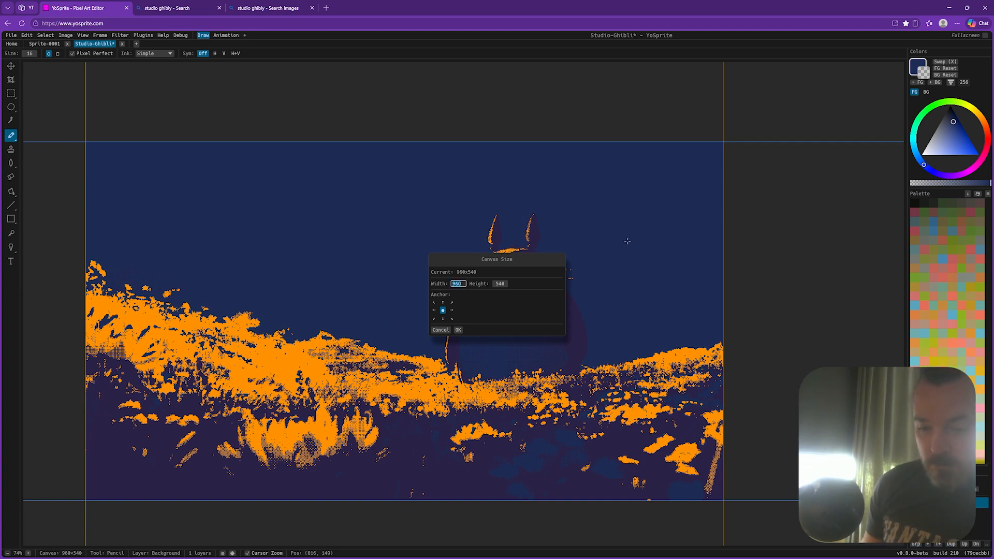
type("256")
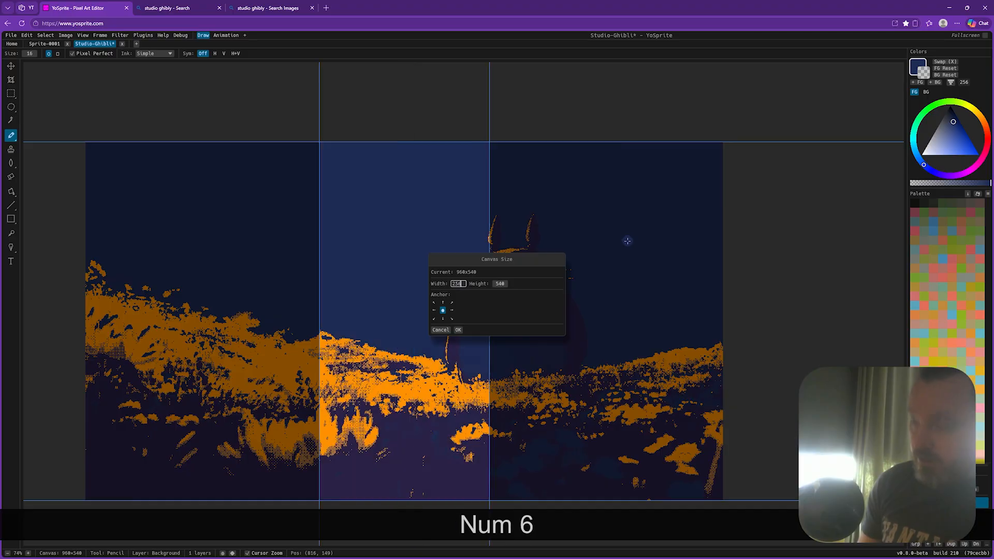
type("0")
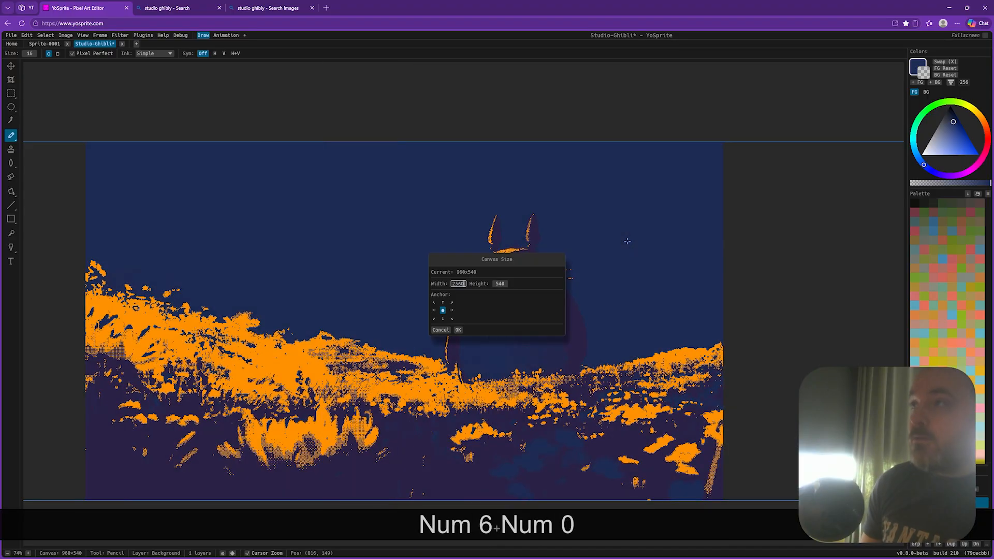
left_click(500, 283)
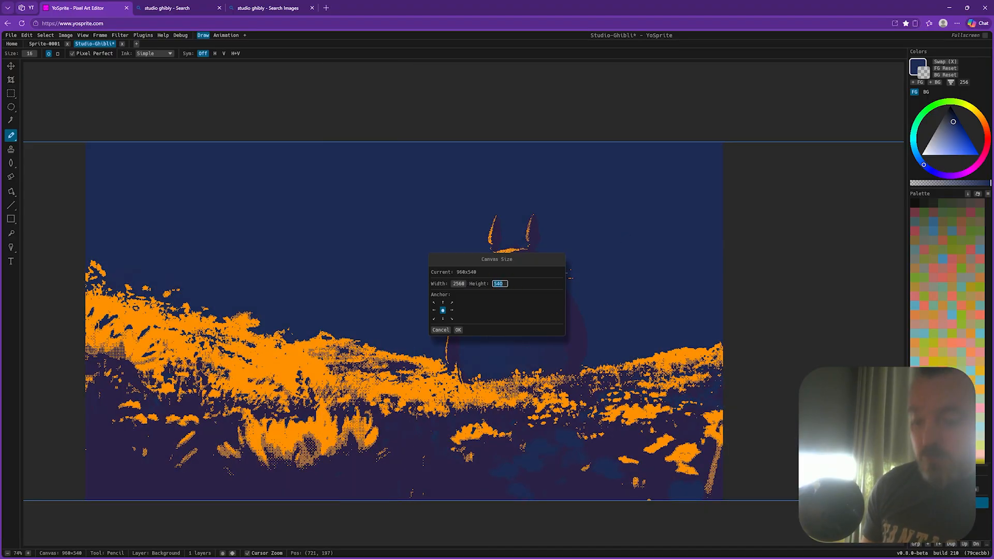
type("1440")
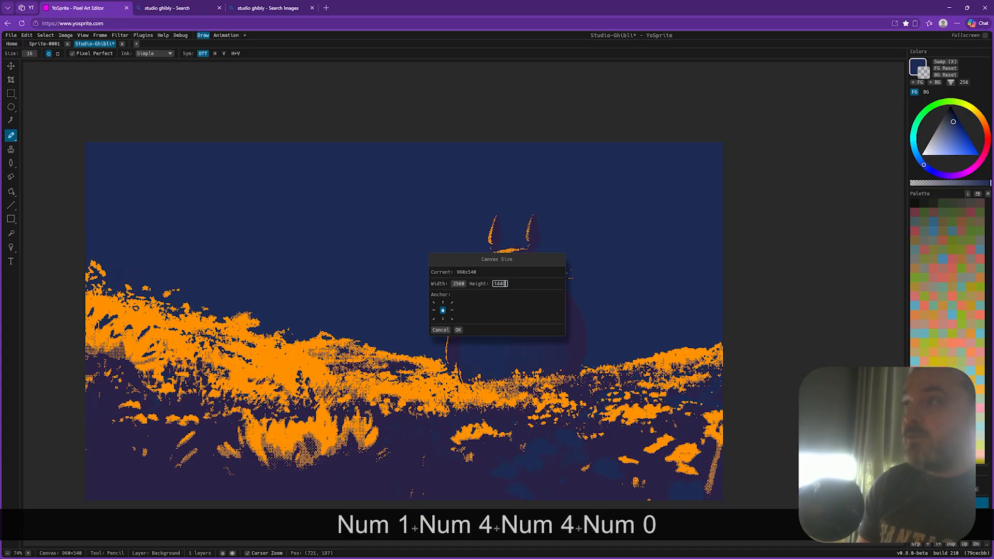
left_click(459, 330)
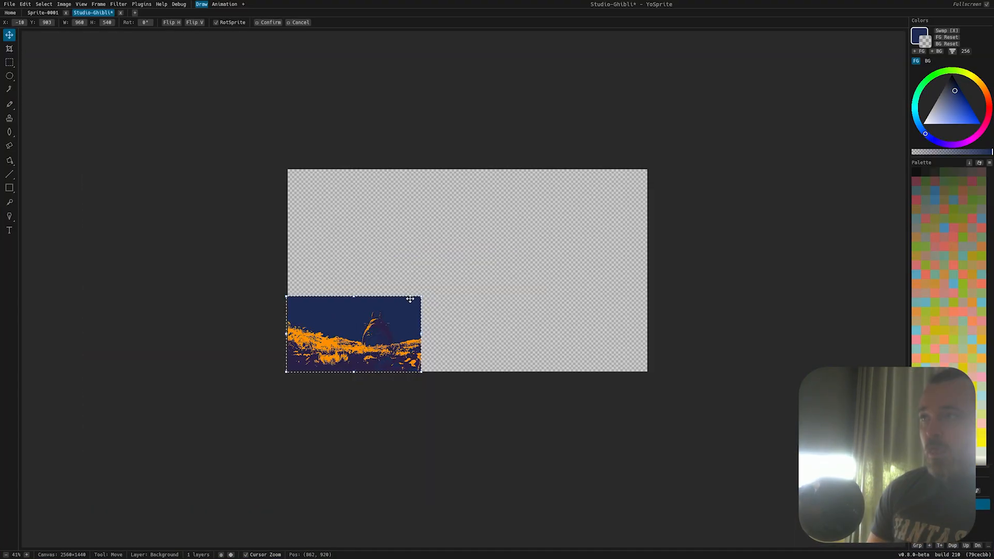
left_click_drag(421, 295, 652, 175)
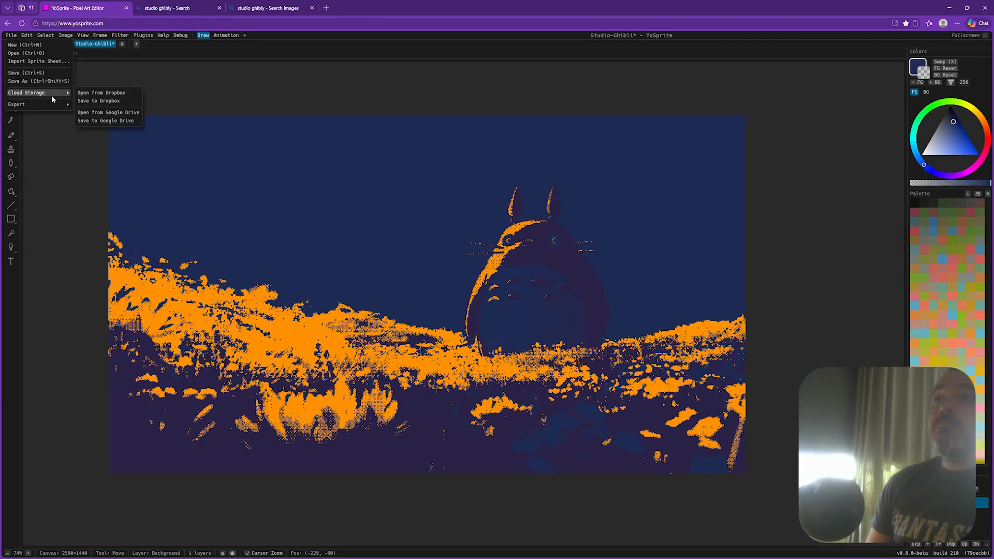
- Export the artwork as Studio-Ghibli.png in PNG format at 100% size and set it as the desktop background
mouse_move(53, 106)
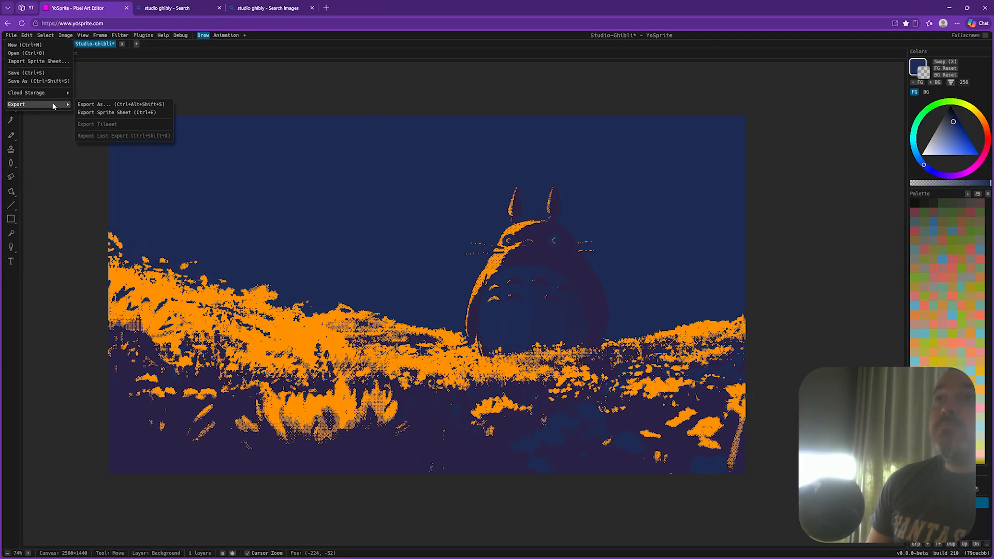
left_click(87, 105)
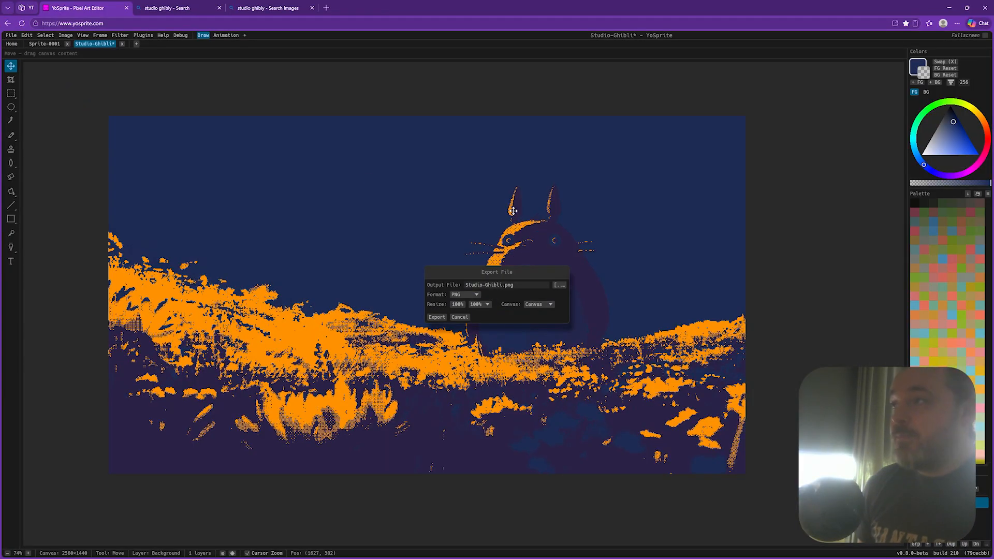
left_click(437, 317)
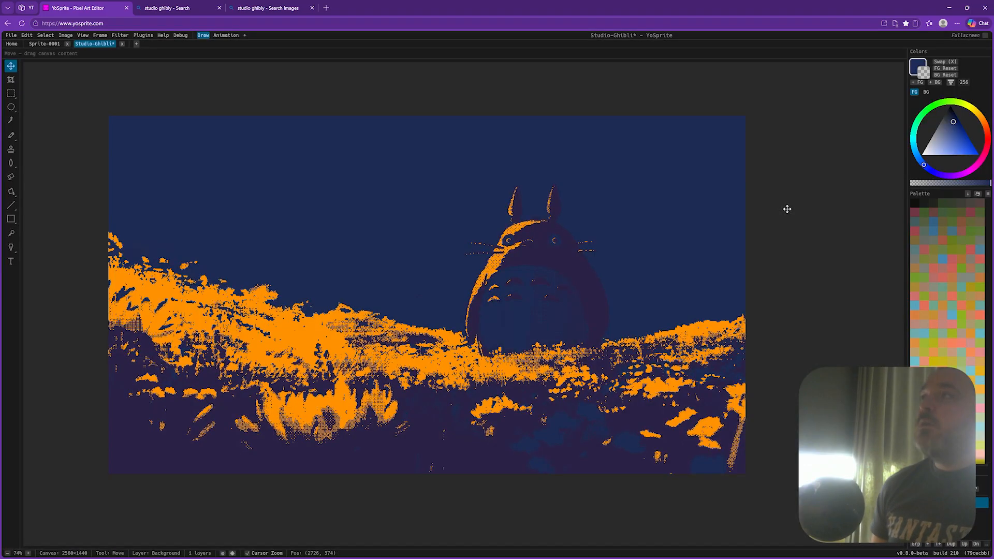
right_click(286, 303)
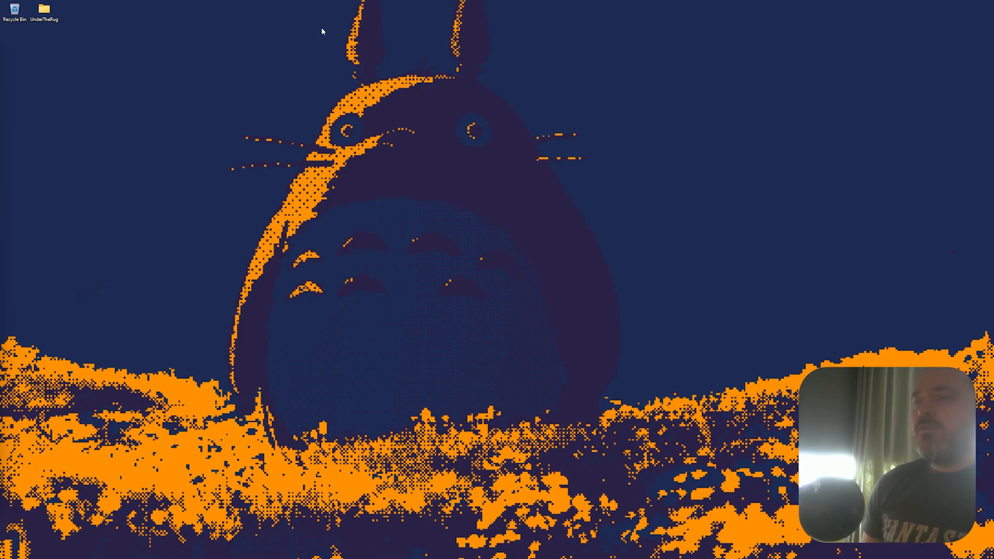
- Switch back to YoSprite and choose the Paint Bucket with Contiguous turned off
key("alt+Tab")
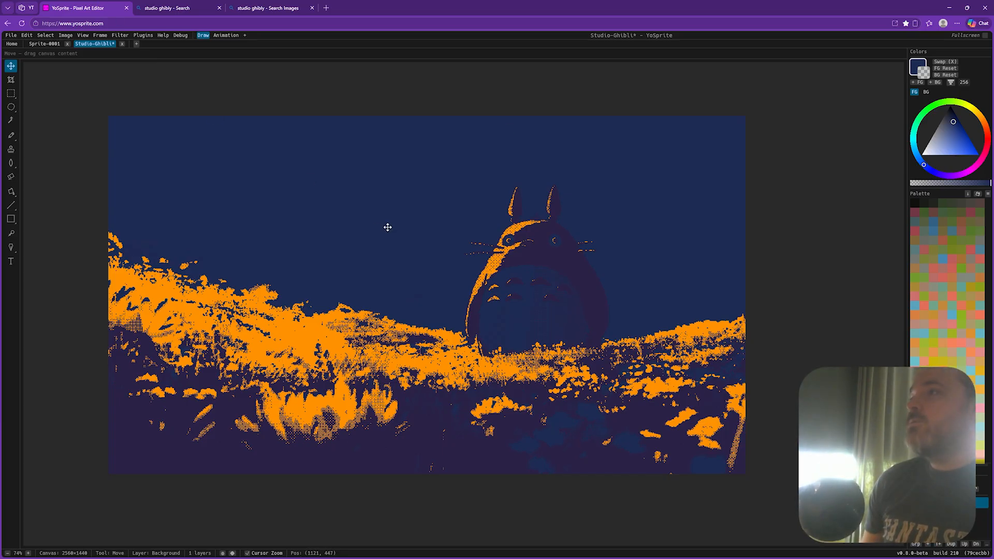
left_click(11, 193)
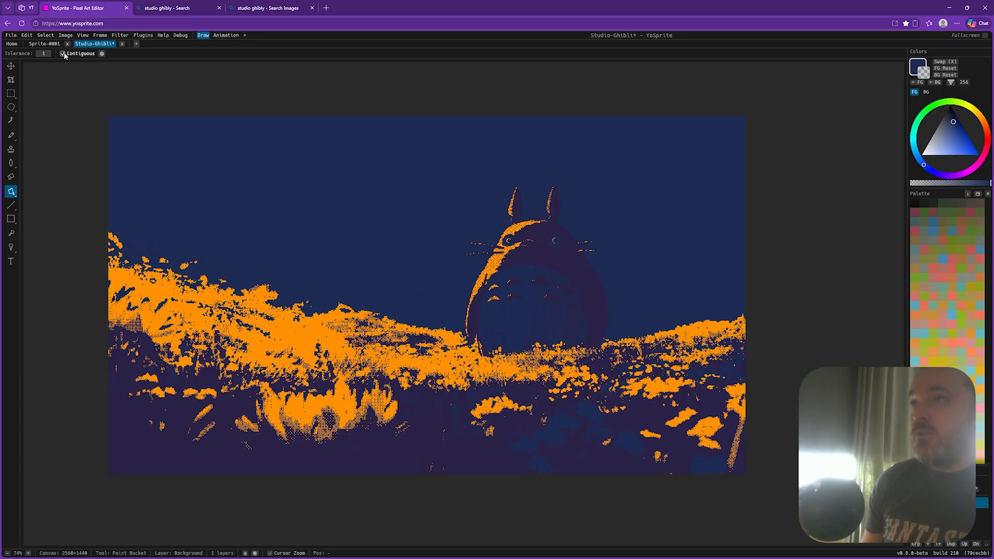
- Examine the Save to Google Drive dialog for Studio-Ghibli.yoyo and close it without saving
left_click(11, 35)
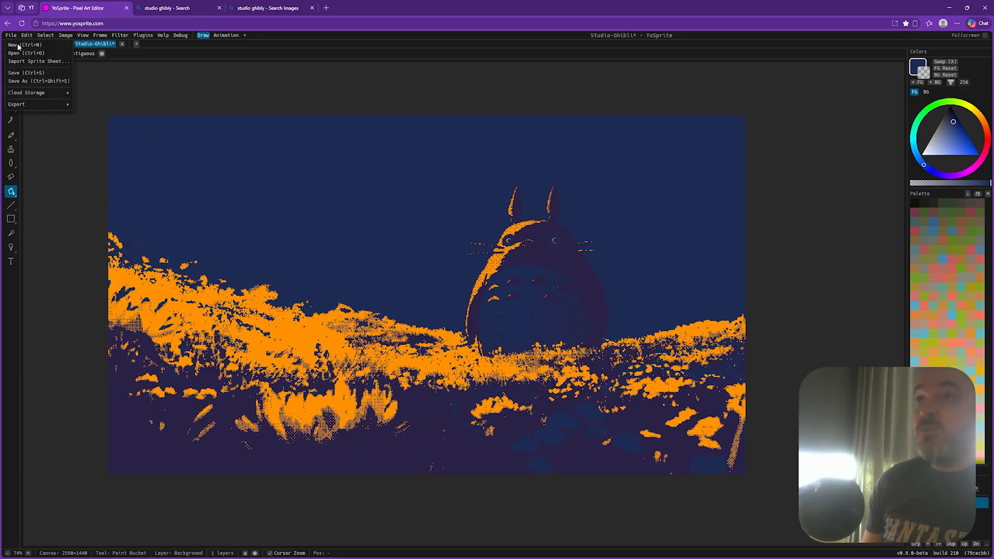
mouse_move(40, 94)
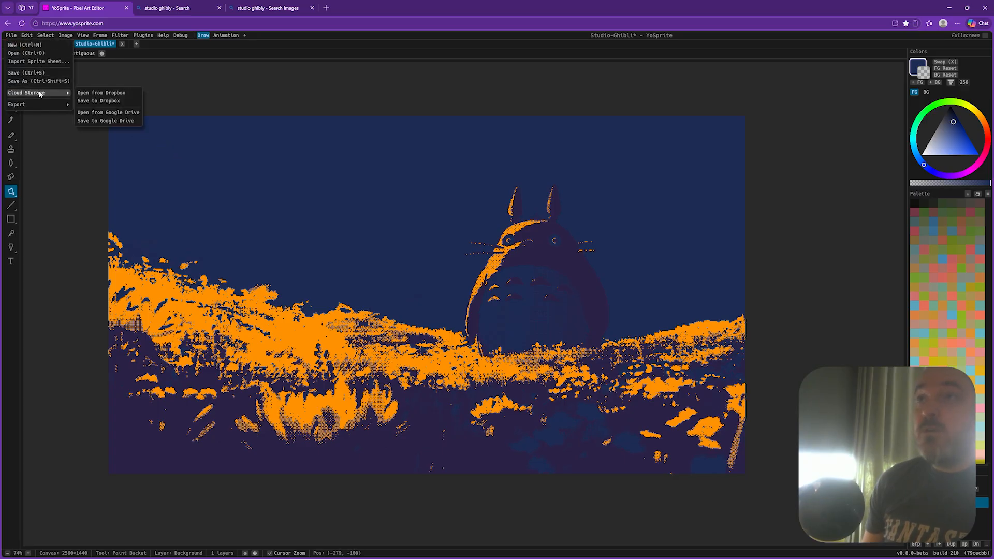
left_click(118, 121)
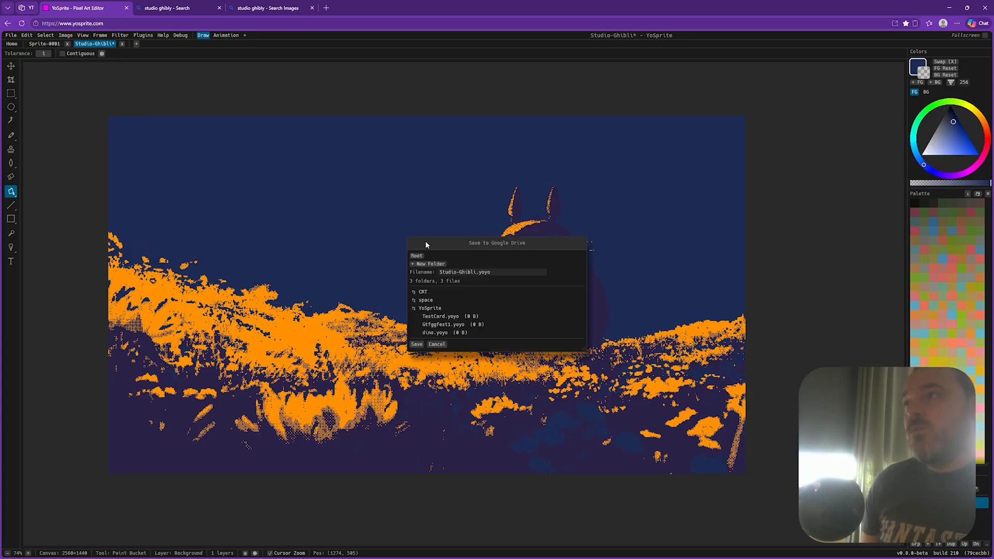
left_click(436, 344)
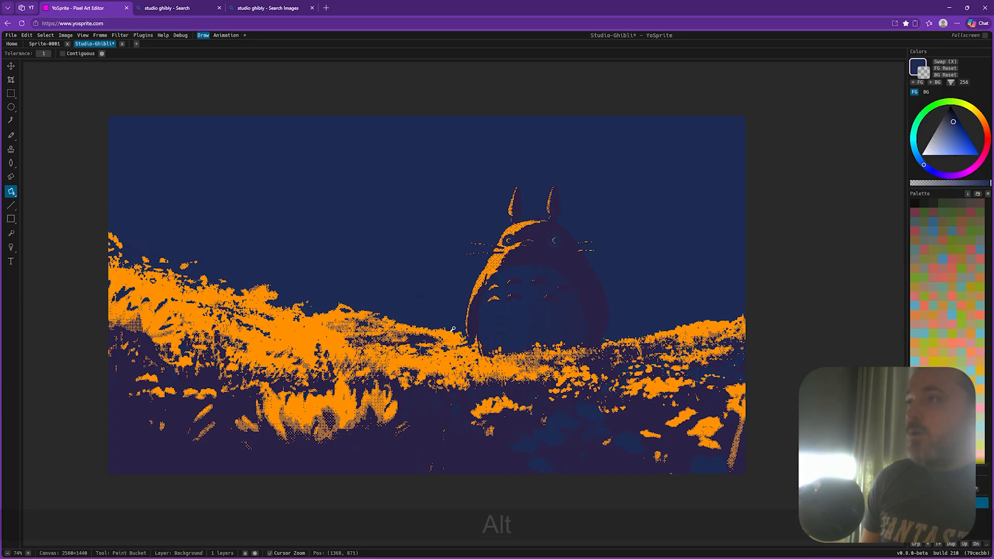
- Sample the orange and try darker shades of it with the Paint Bucket, recolouring all orange pixels to a dark brownish orange
left_click(452, 331, "alt")
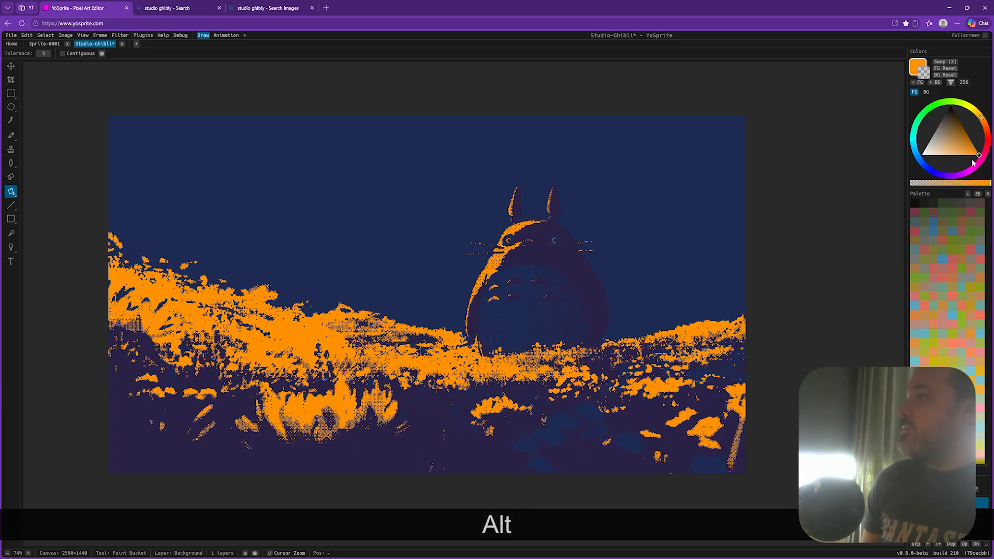
left_click(968, 137)
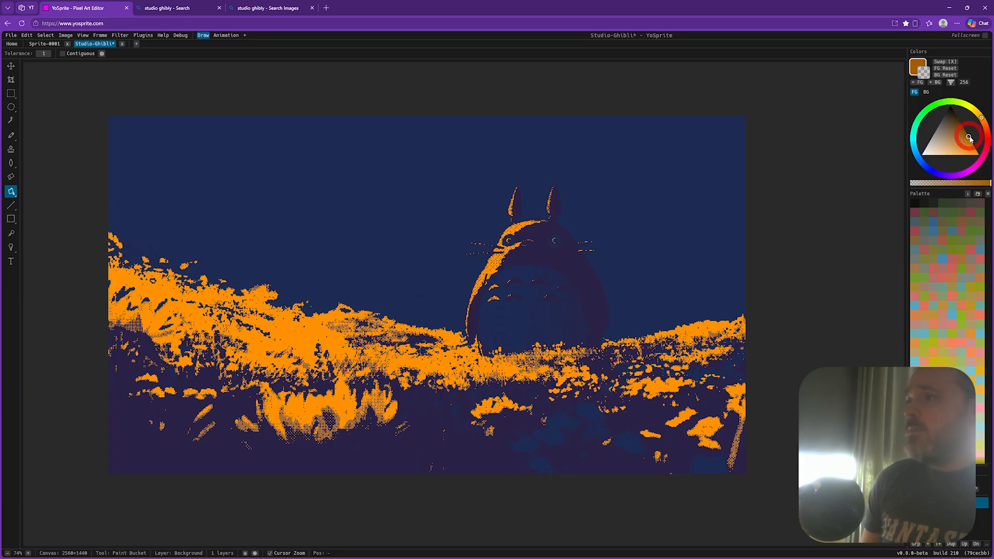
left_click(451, 334)
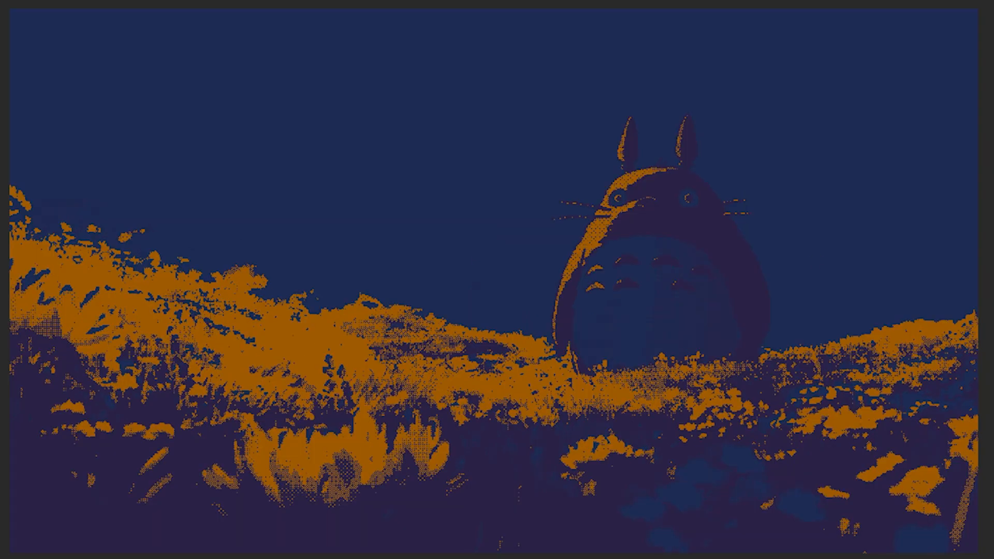
left_click(371, 446)
left_click(357, 444)
left_click(364, 444)
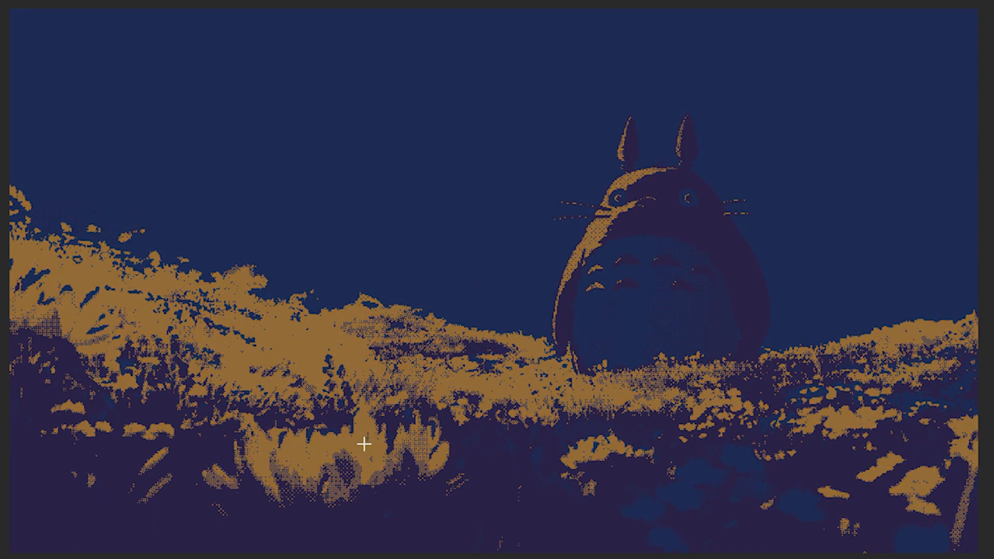
left_click(364, 444)
key("ctrl+z")
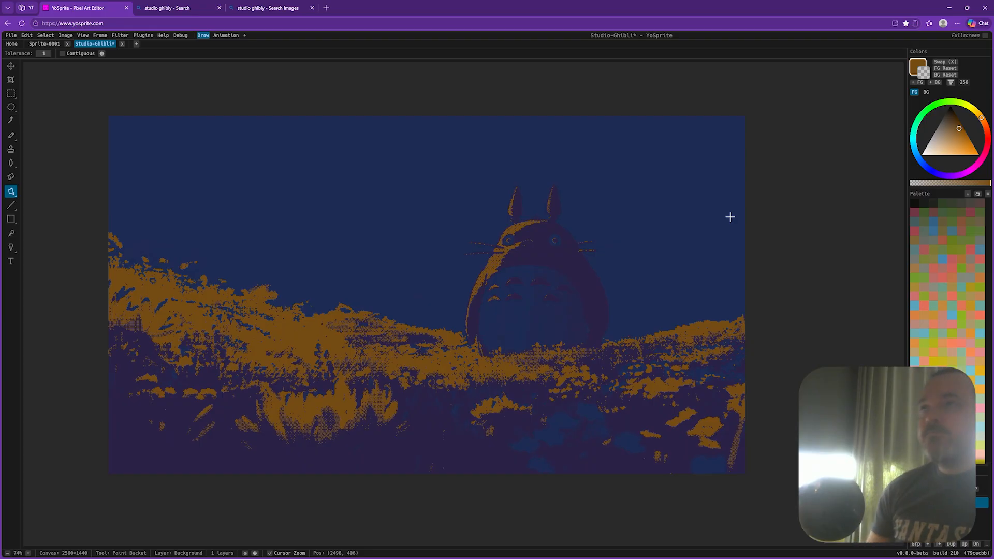
- Export the recoloured artwork as Studio-Ghibli.png in PNG format at 100% size
key("ctrl+shift+e")
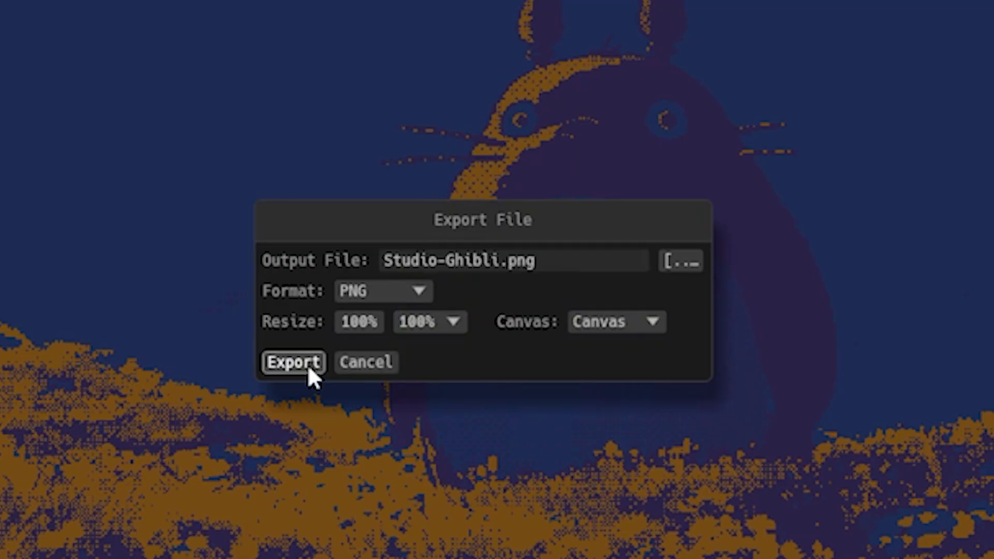
left_click(436, 317)
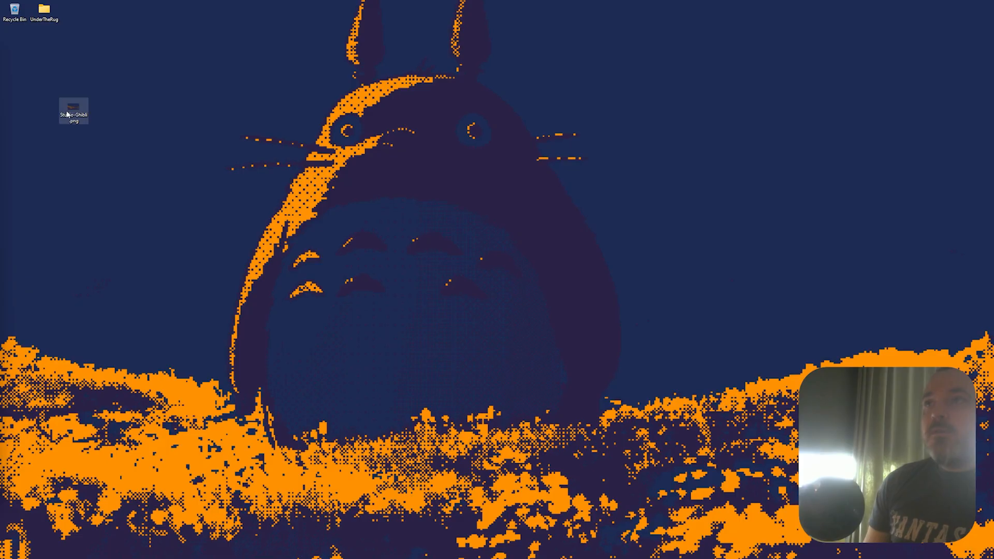
- Set the exported Studio-Ghibli.png as the desktop background and move the file into the UnderTheRug folder
left_click(75, 107)
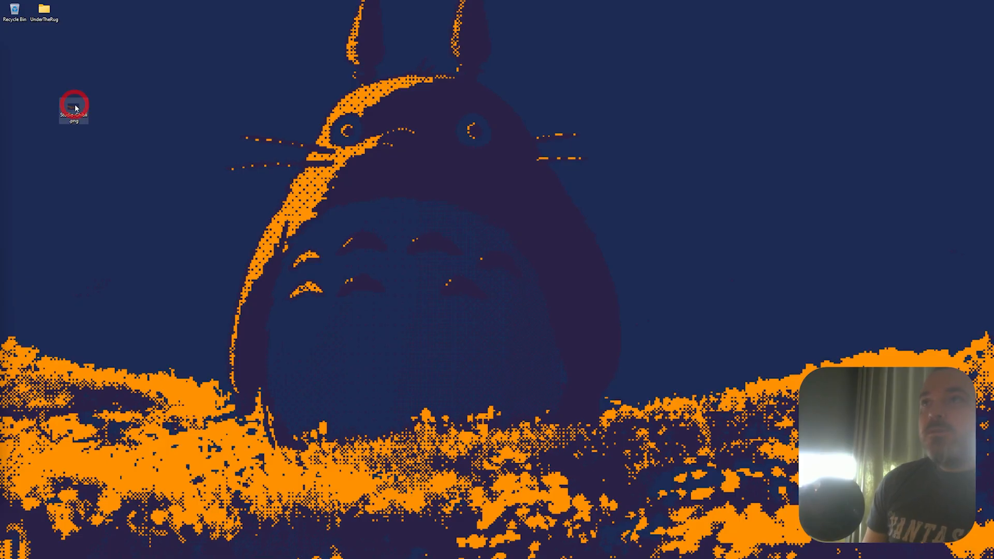
right_click(75, 108)
left_click(28, 119)
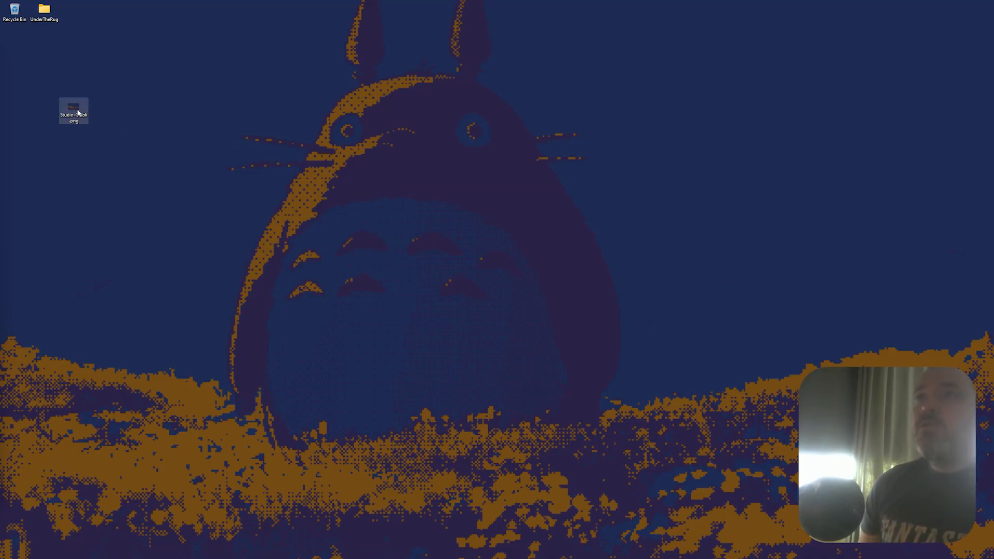
left_click_drag(77, 113, 44, 10)
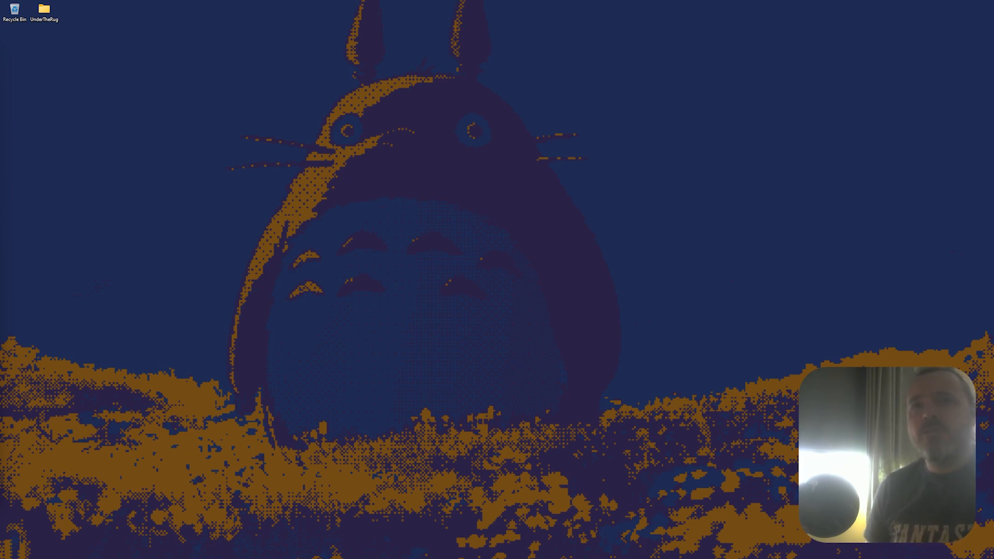
- Set the desktop background's fit to Fit in the Windows Settings and move the Settings window off this screen
left_click_drag(0, 110, 843, 118)
left_click(694, 371)
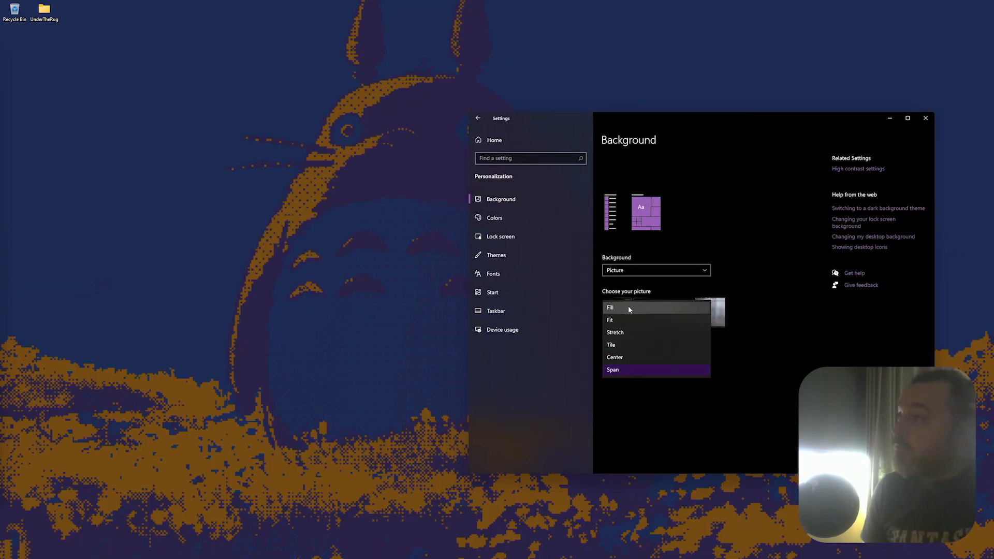
left_click(634, 321)
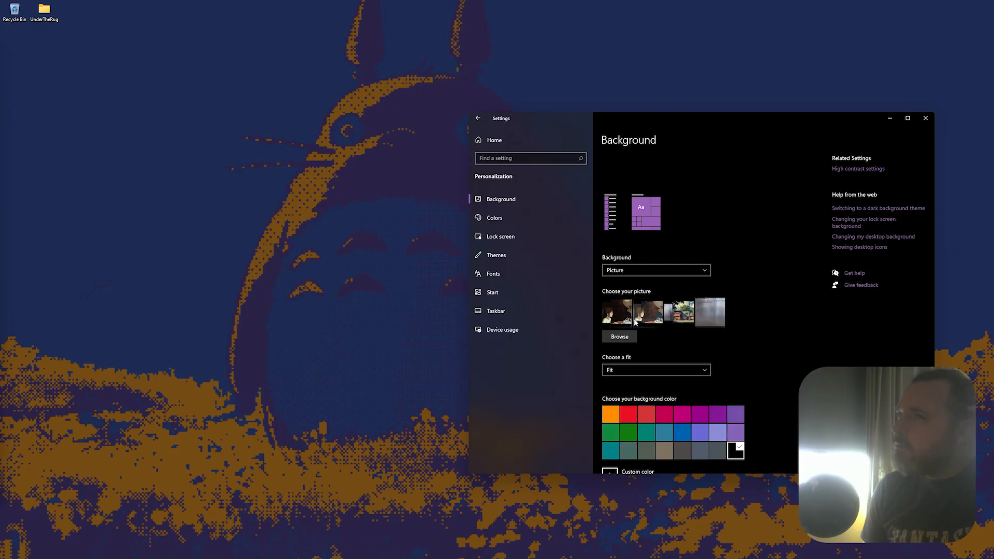
left_click_drag(685, 124, 0, 244)
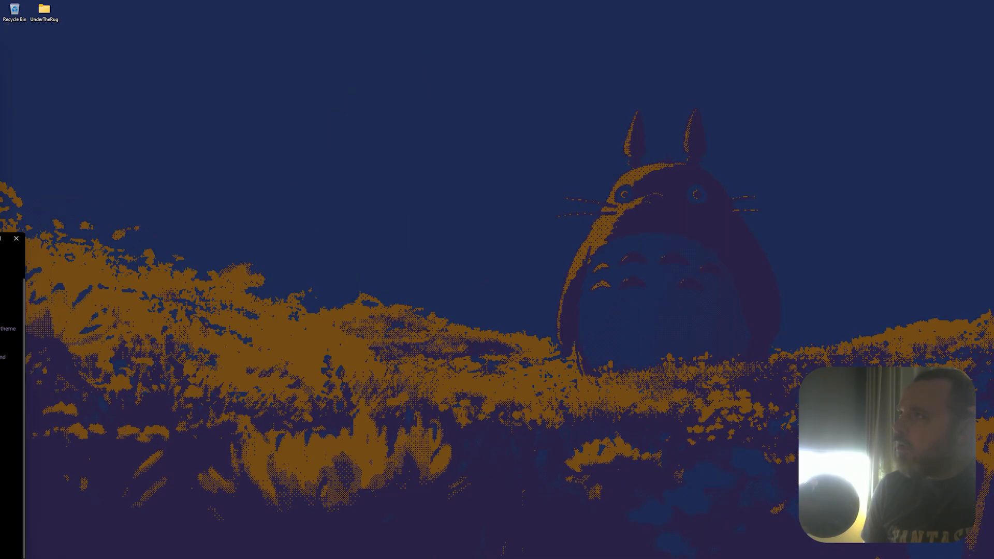